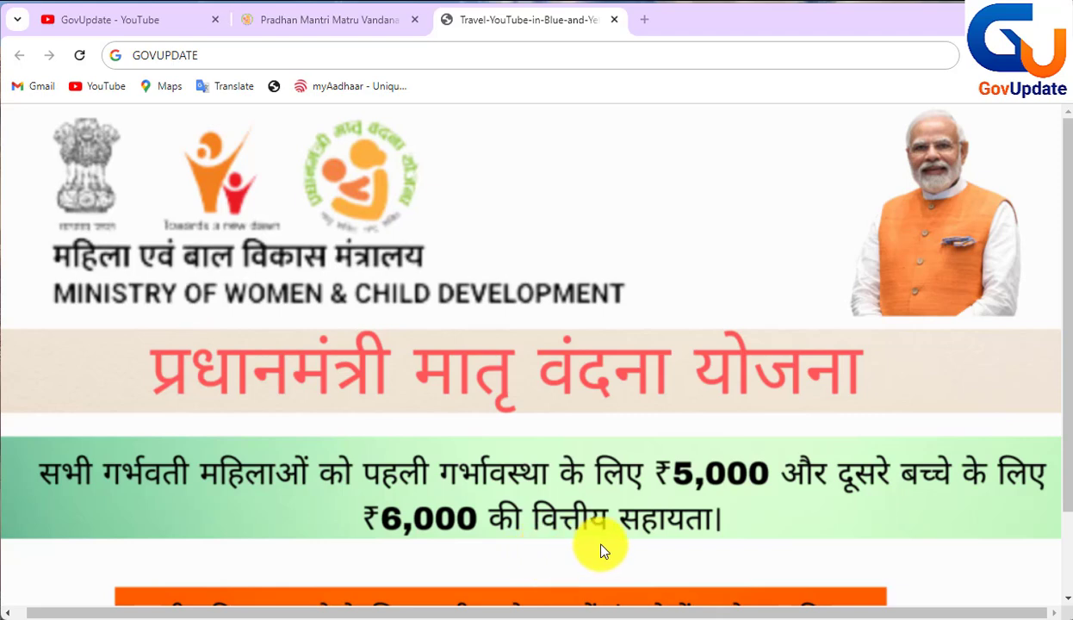
Step: Open the Citizen Login page on the PMMVY portal after a brief detour to another tab
click(320, 31)
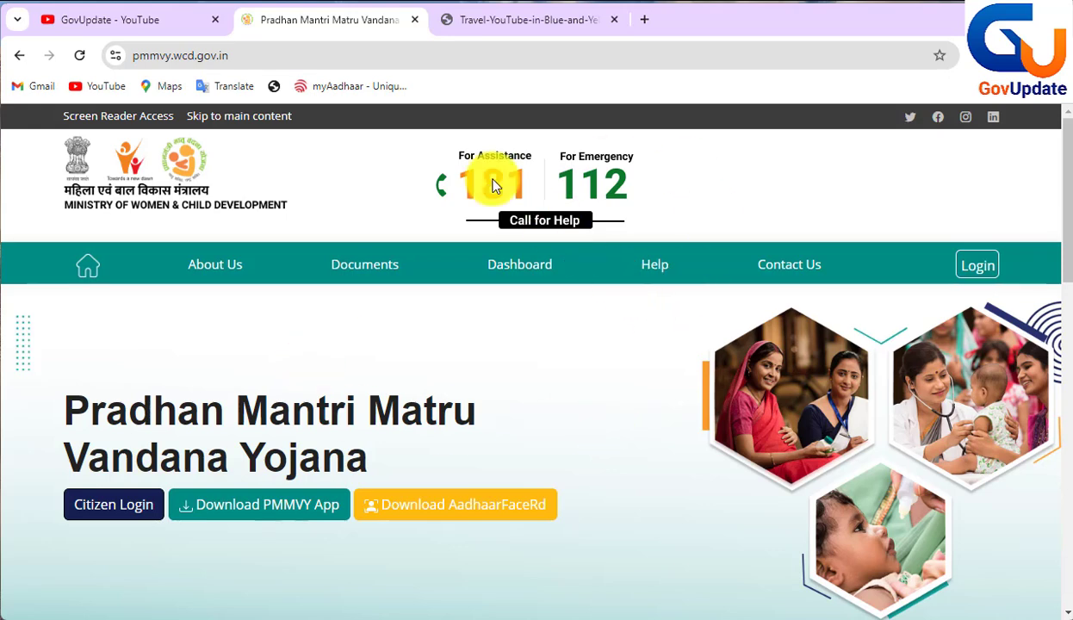
click(105, 515)
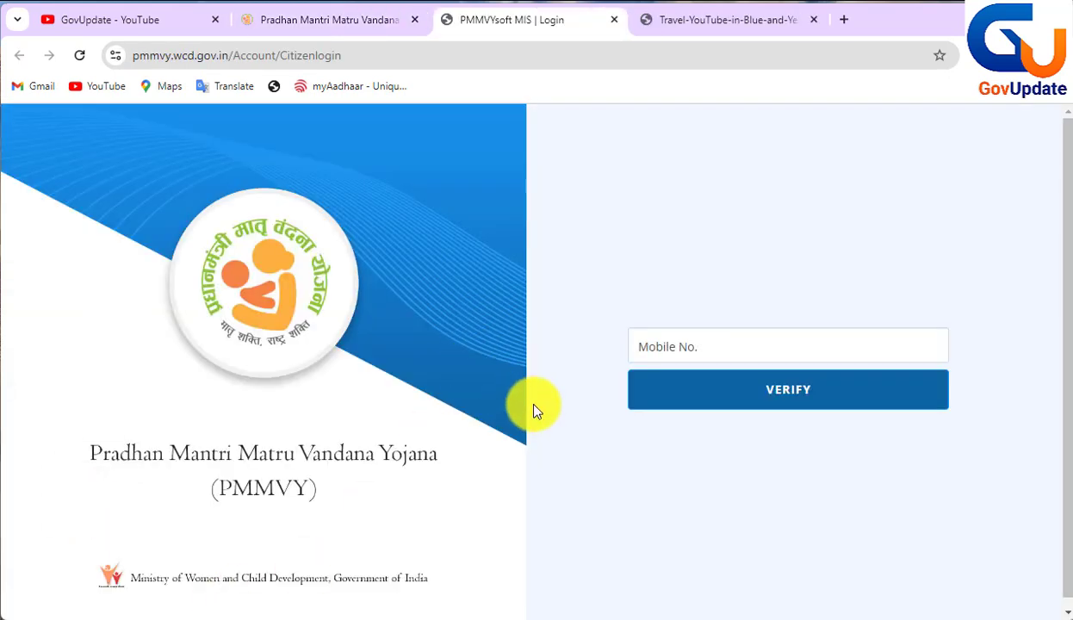
click(116, 26)
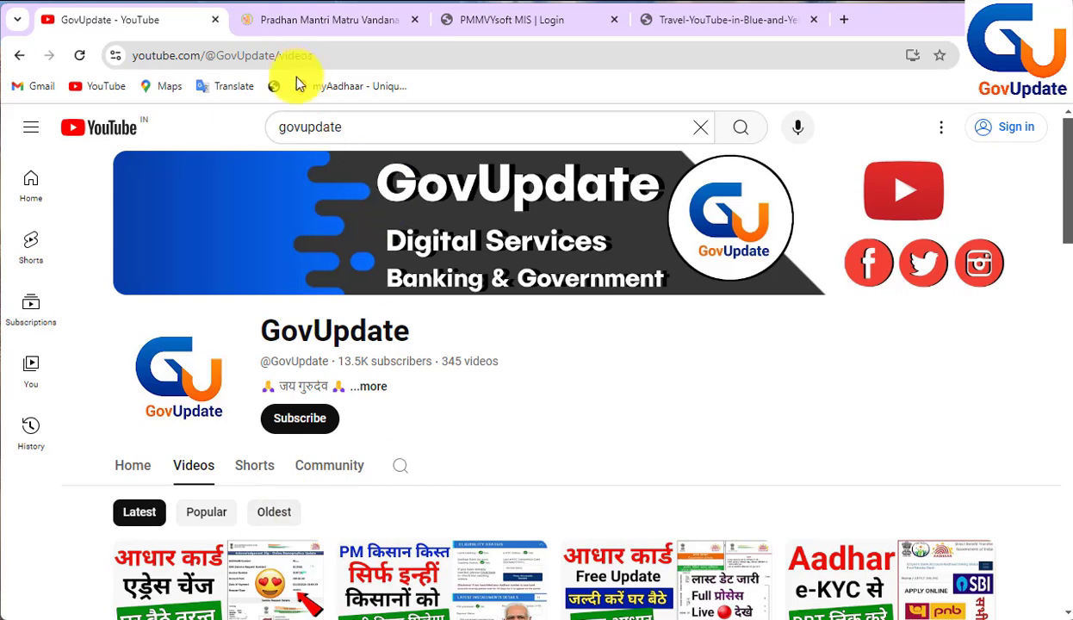
click(352, 26)
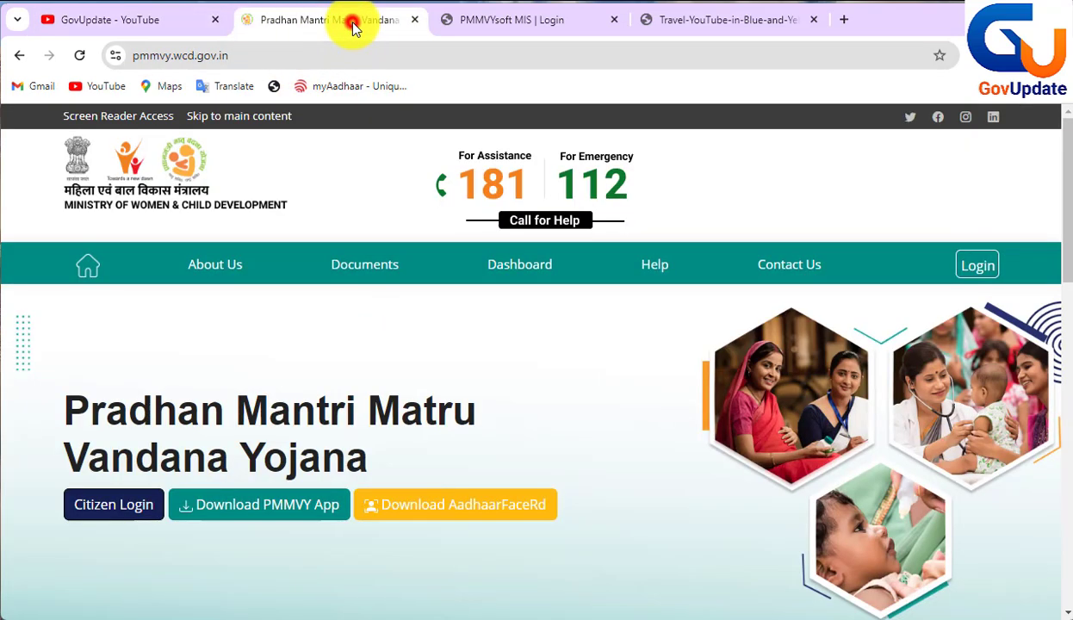
click(499, 29)
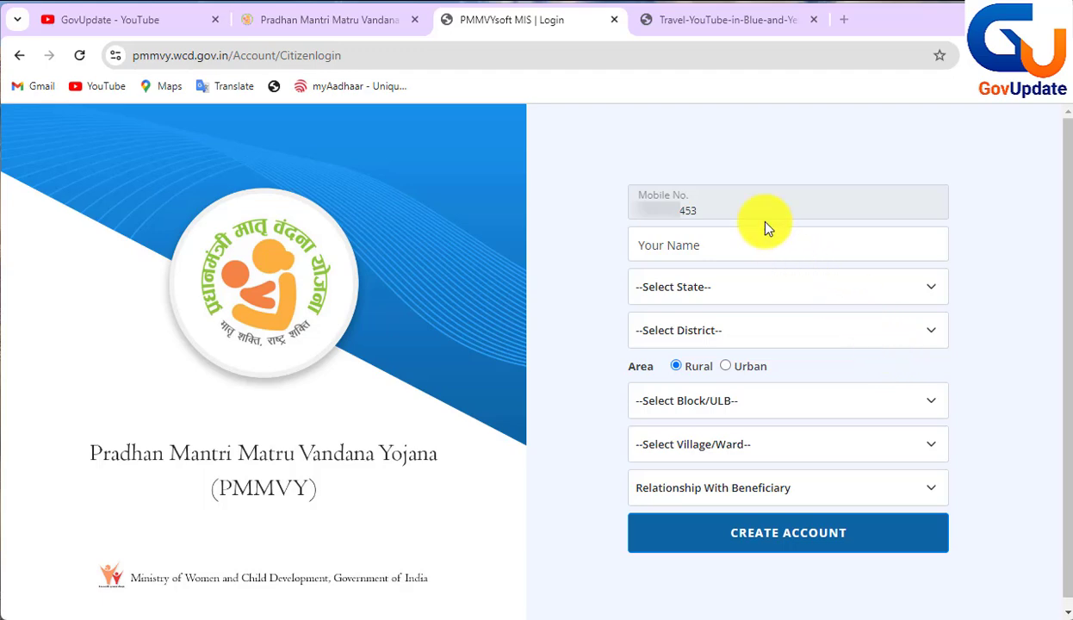
Step: Choose UTTAR PRADESH as state, Rural as area, and Father as relationship with beneficiary
click(730, 293)
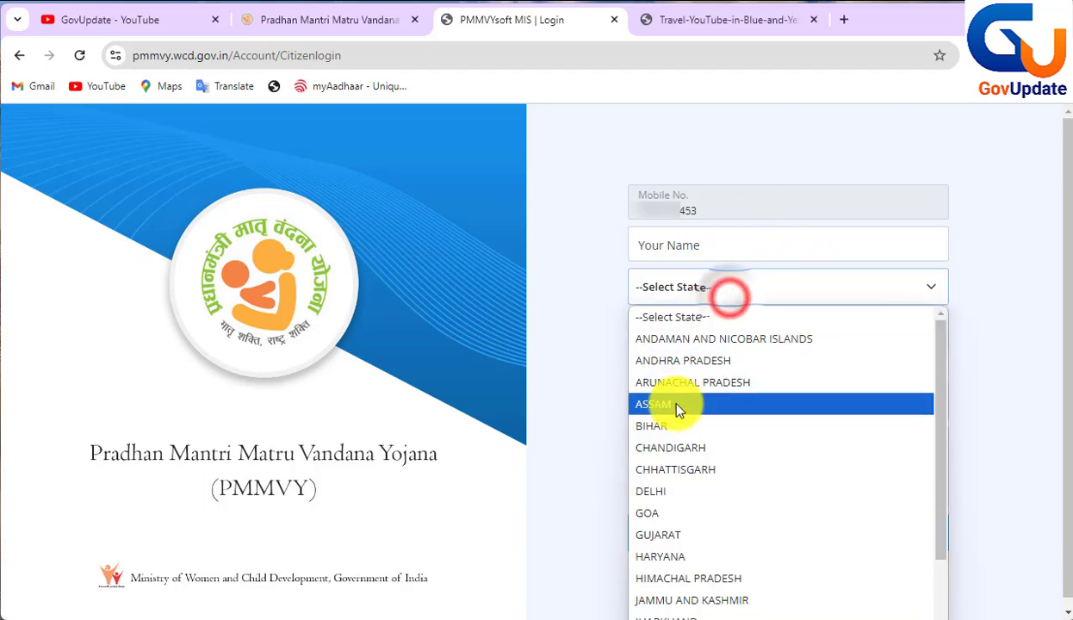
scroll(680, 482, down, 3)
scroll(783, 464, down, 3)
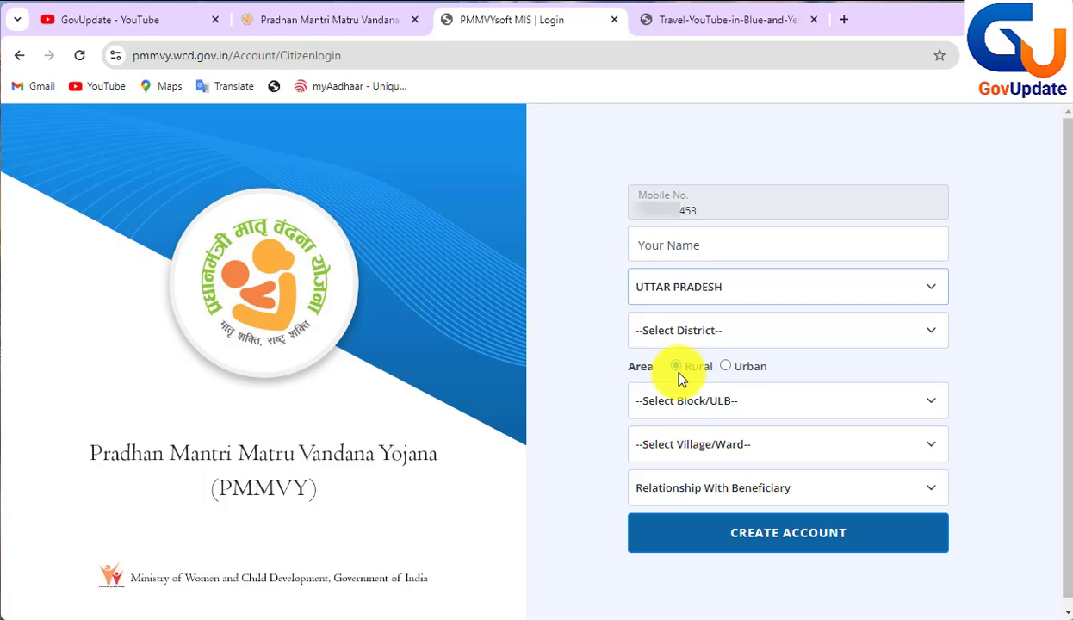
click(677, 370)
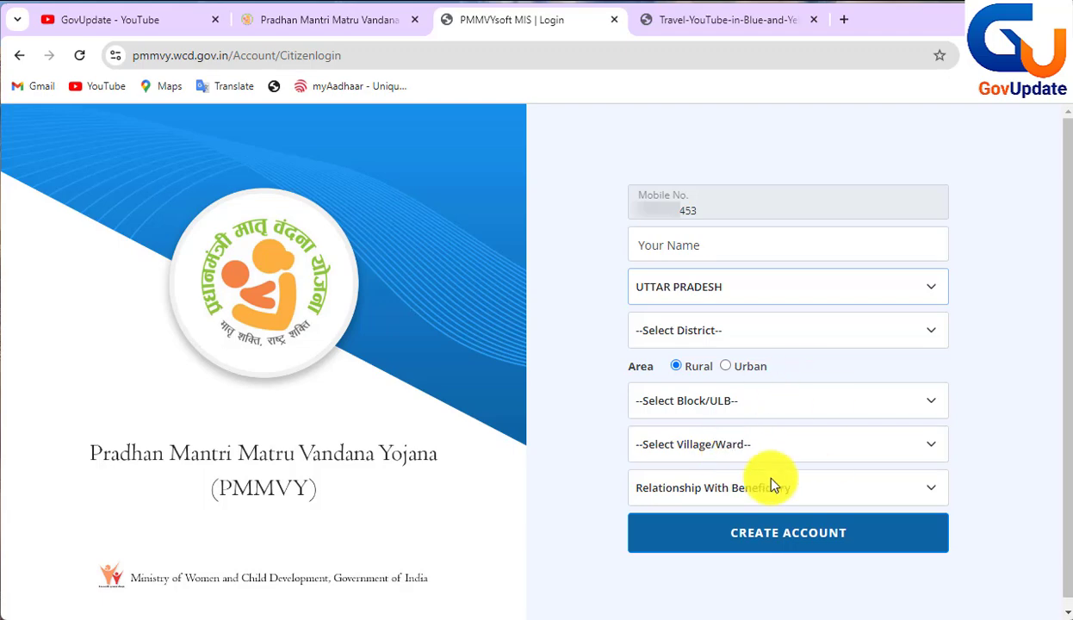
click(737, 494)
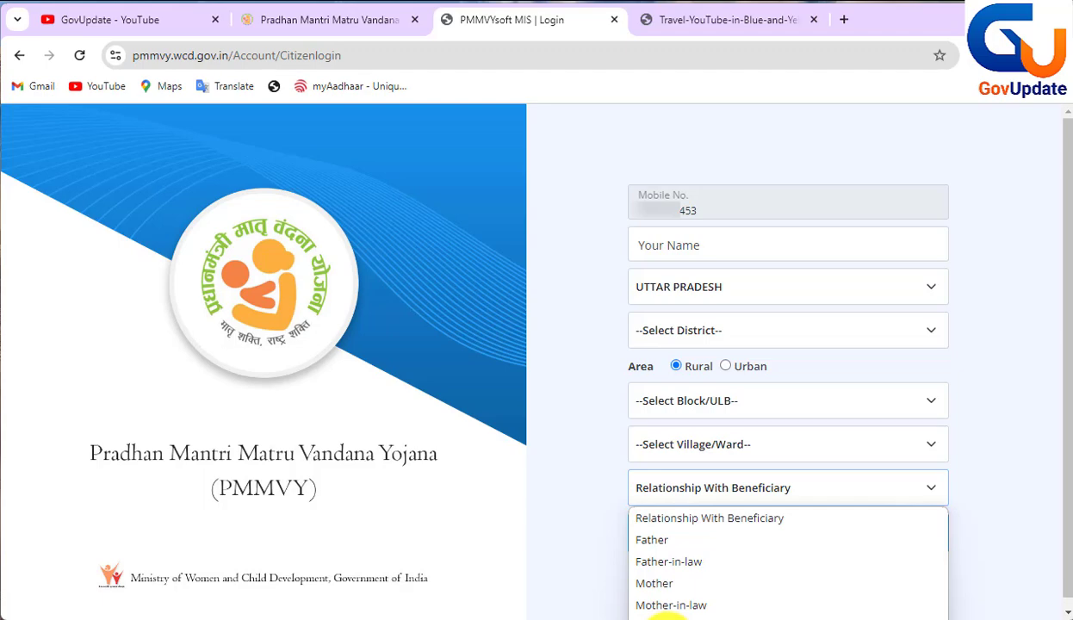
click(646, 540)
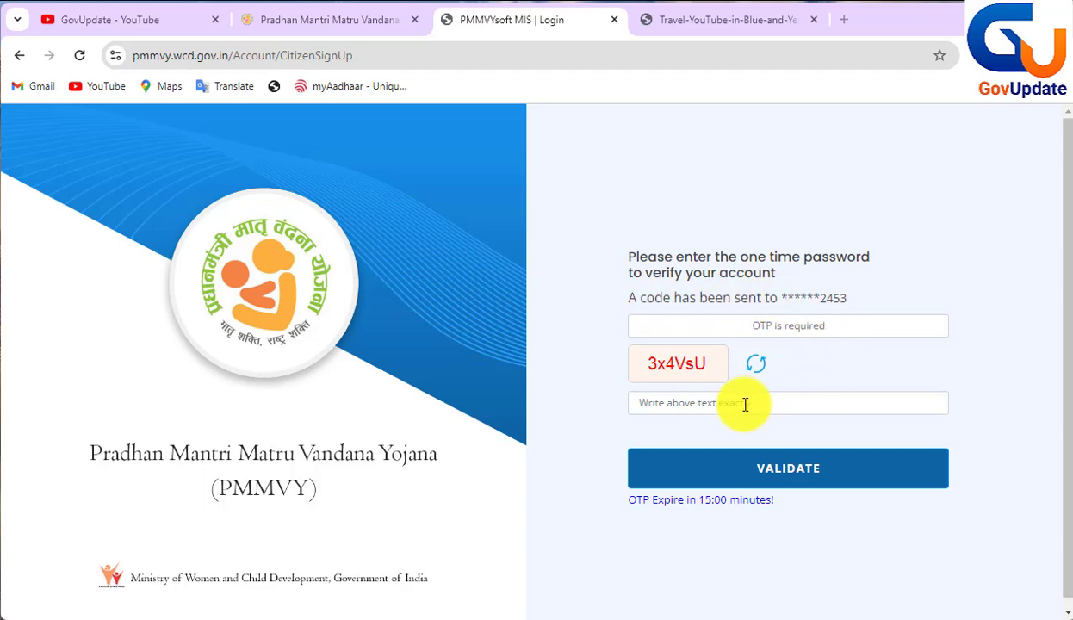
Step: Enter the one-time password and captcha, then validate again with the refreshed captcha
click(728, 323)
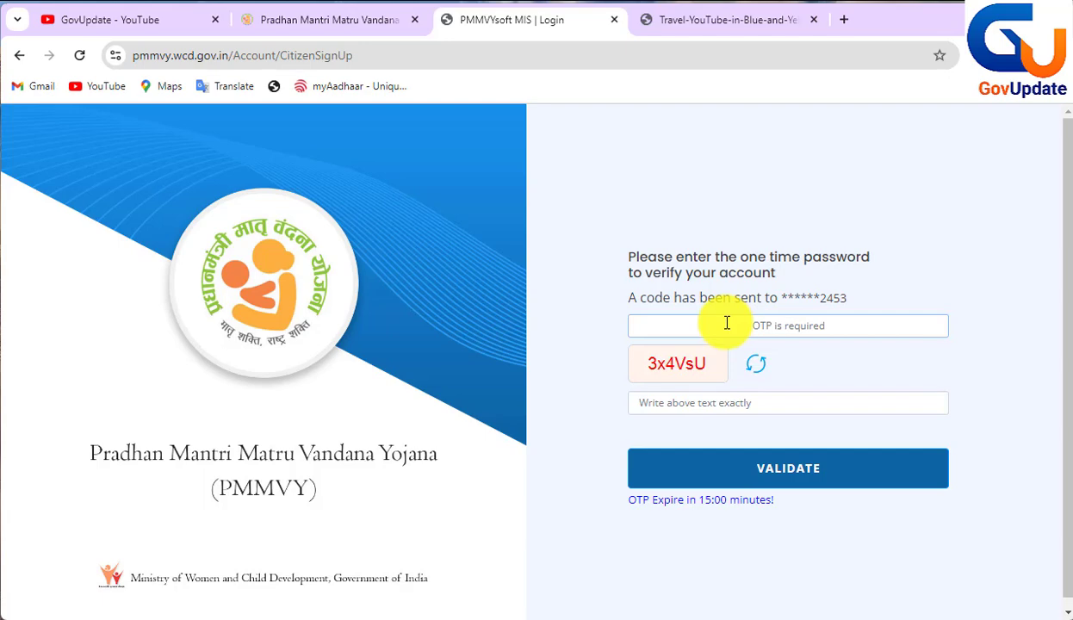
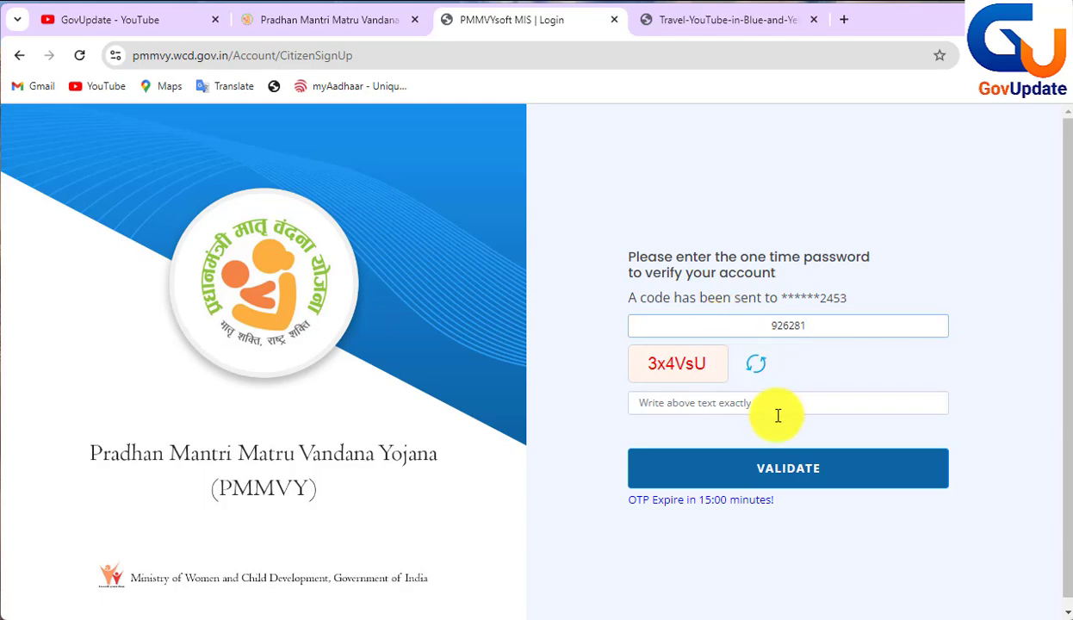
click(646, 404)
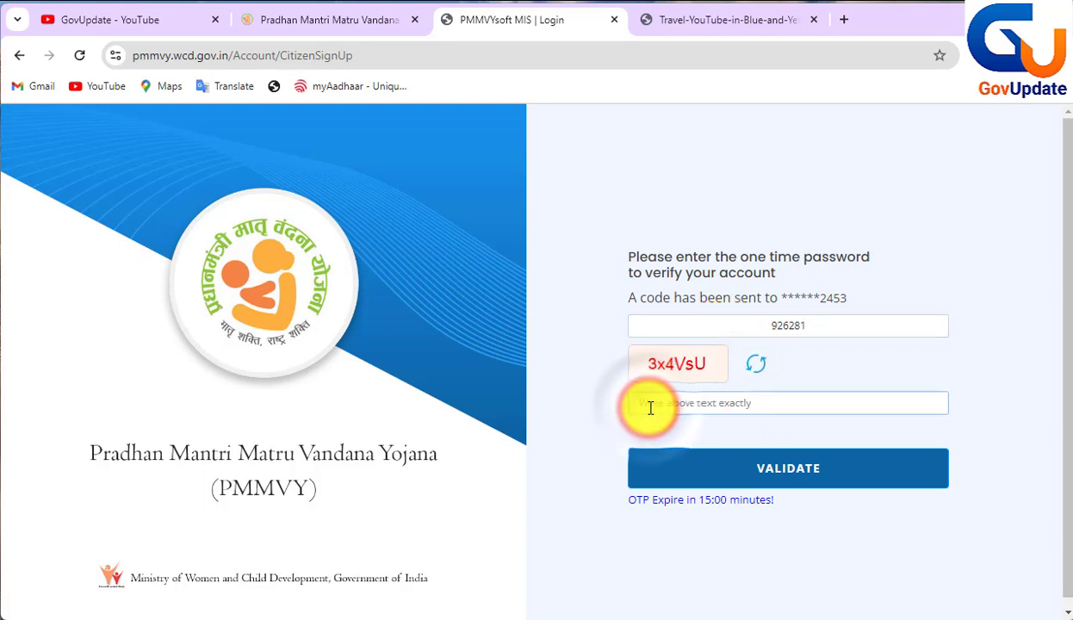
text(3x)
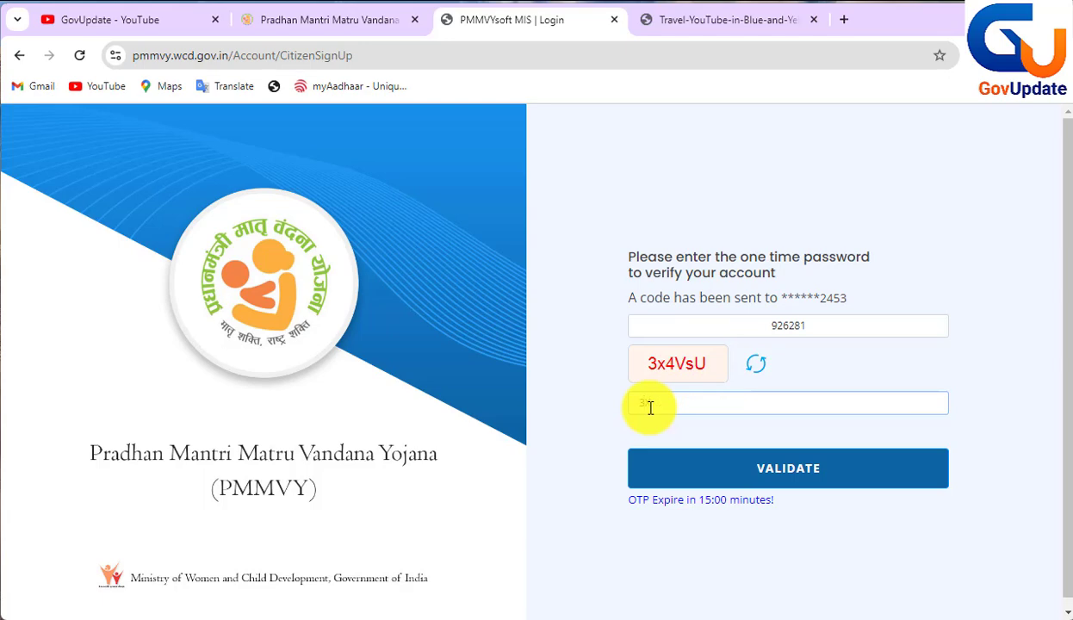
text(4vSu)
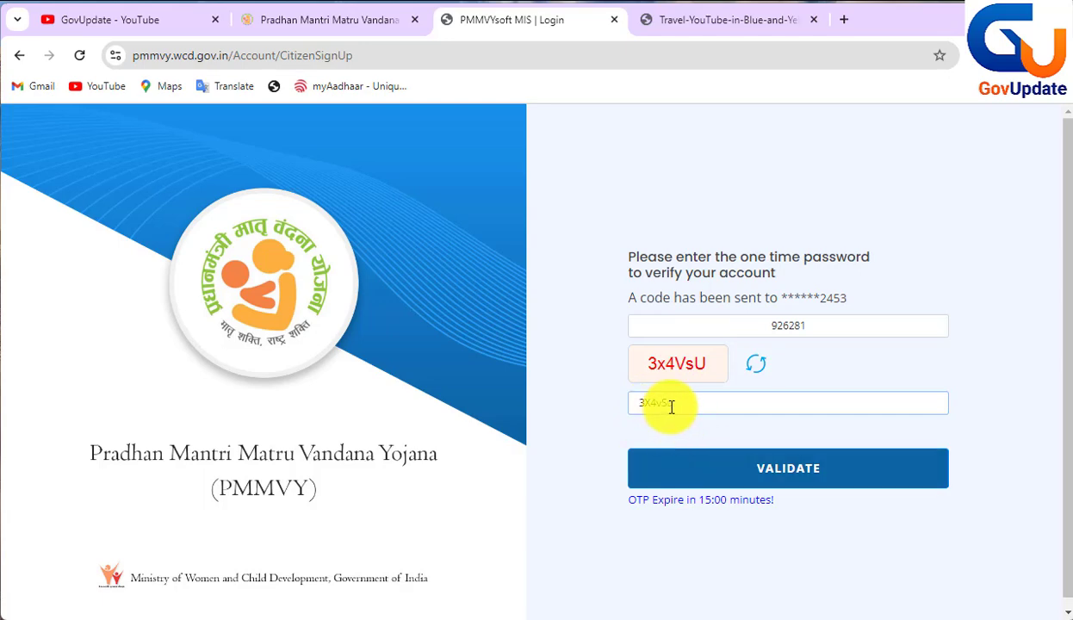
key(BackSpace)
key(BackSpace)
key(BackSpace)
text(VsU)
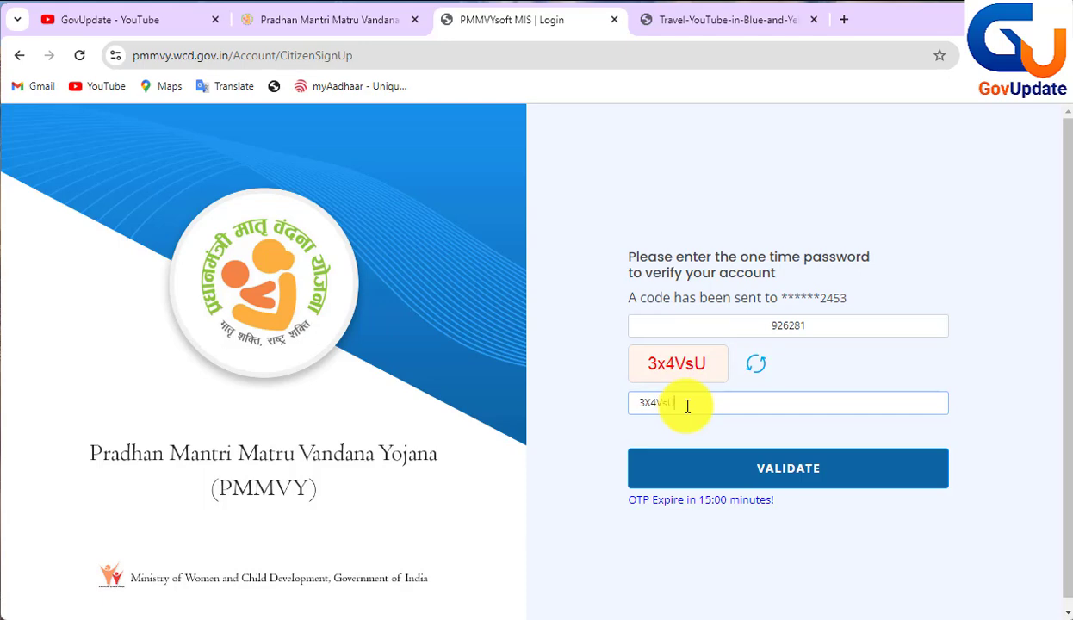
click(746, 488)
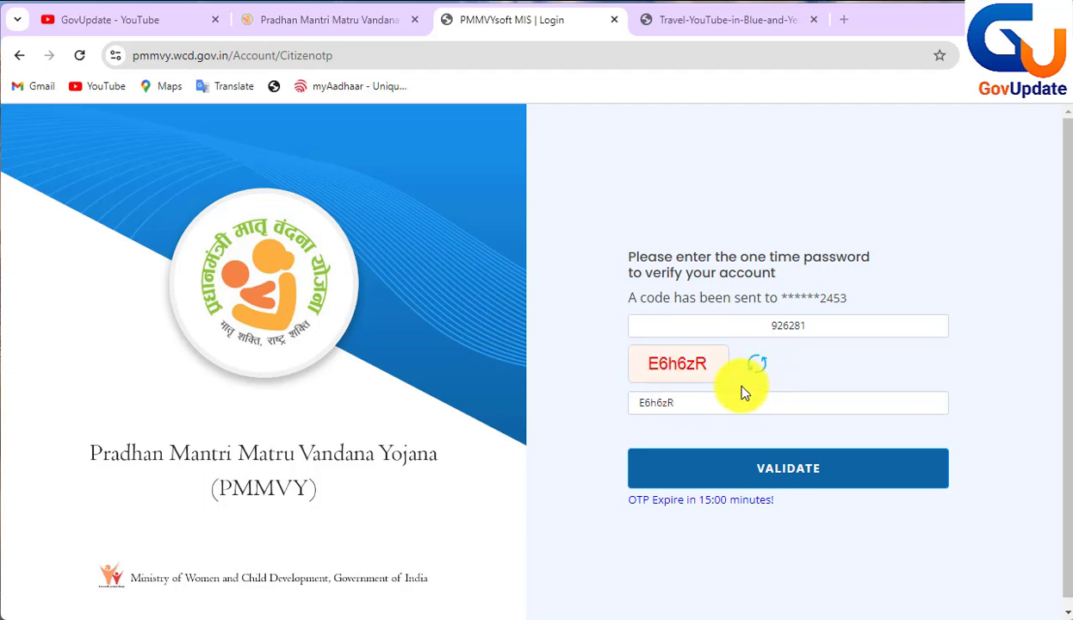
click(803, 478)
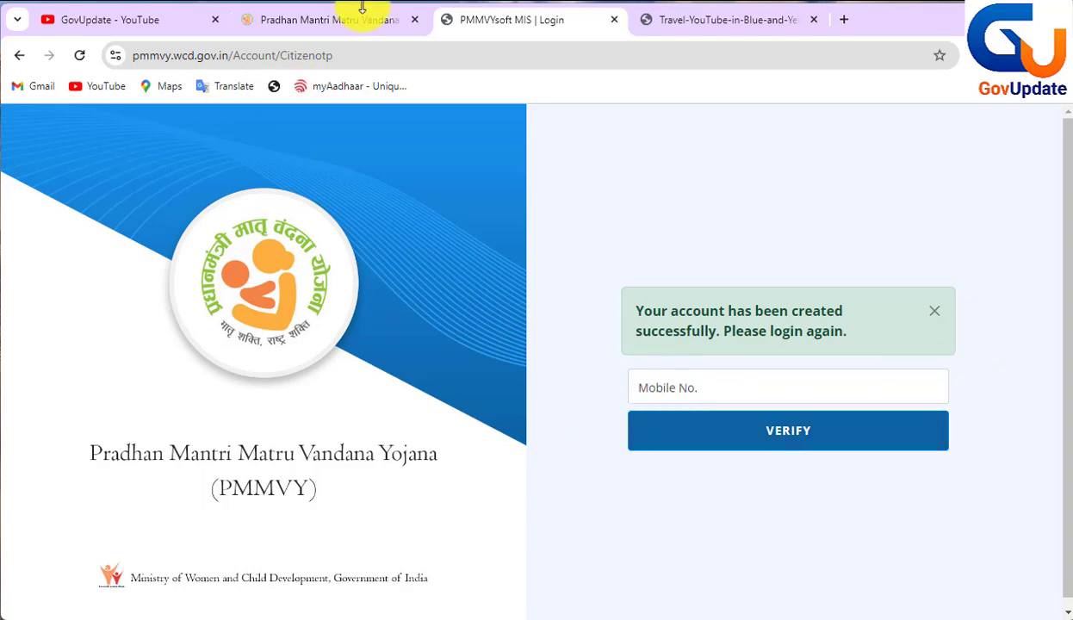
Step: Reopen Citizen Login and submit the registered mobile number to receive an OTP
click(338, 24)
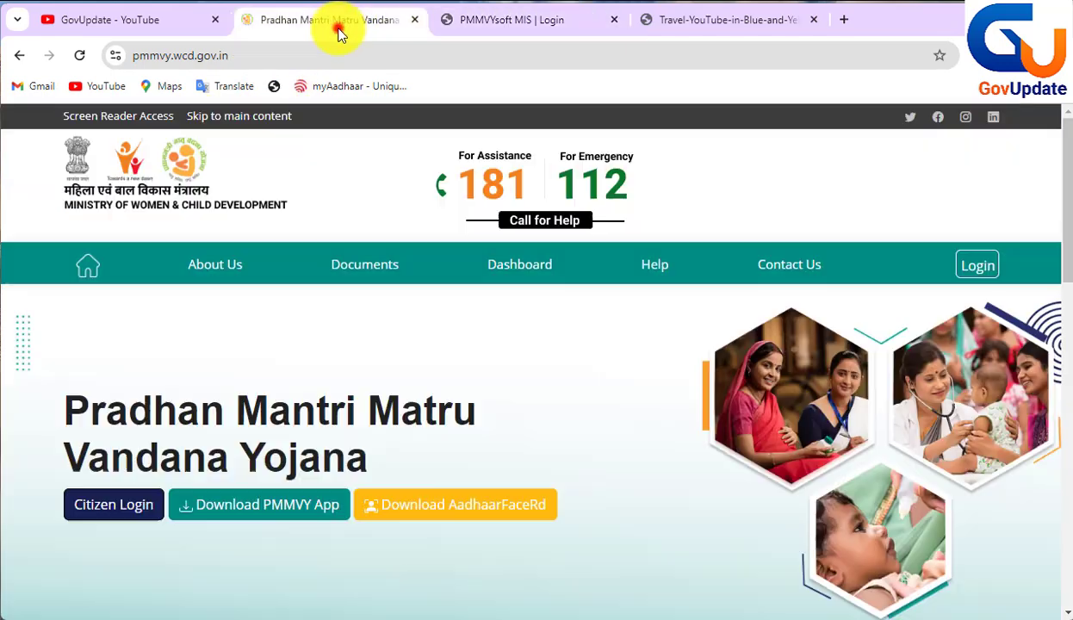
click(119, 511)
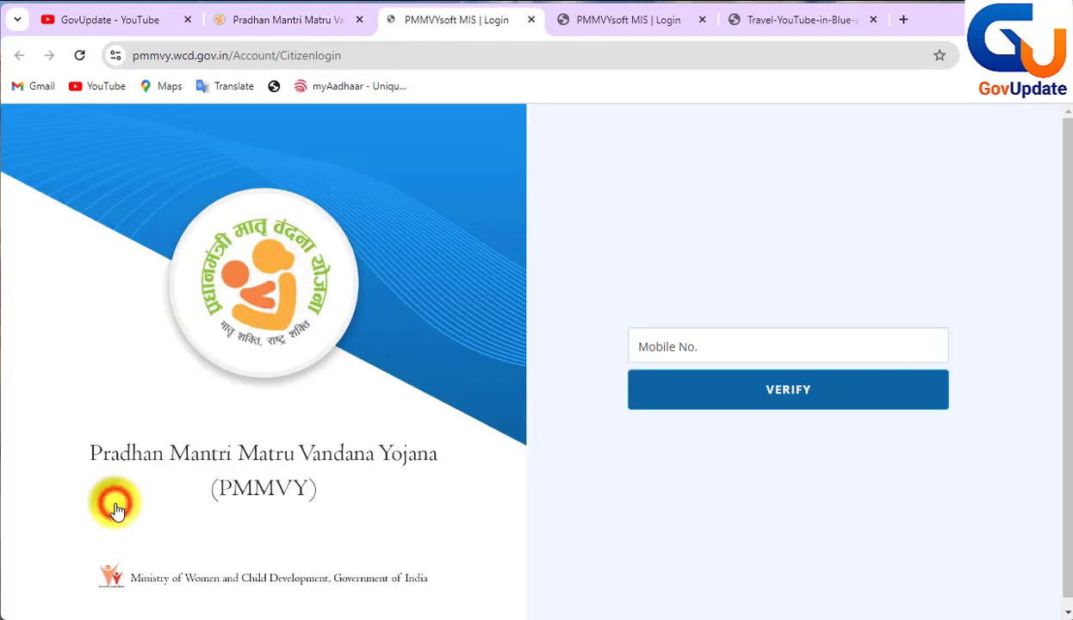
click(680, 353)
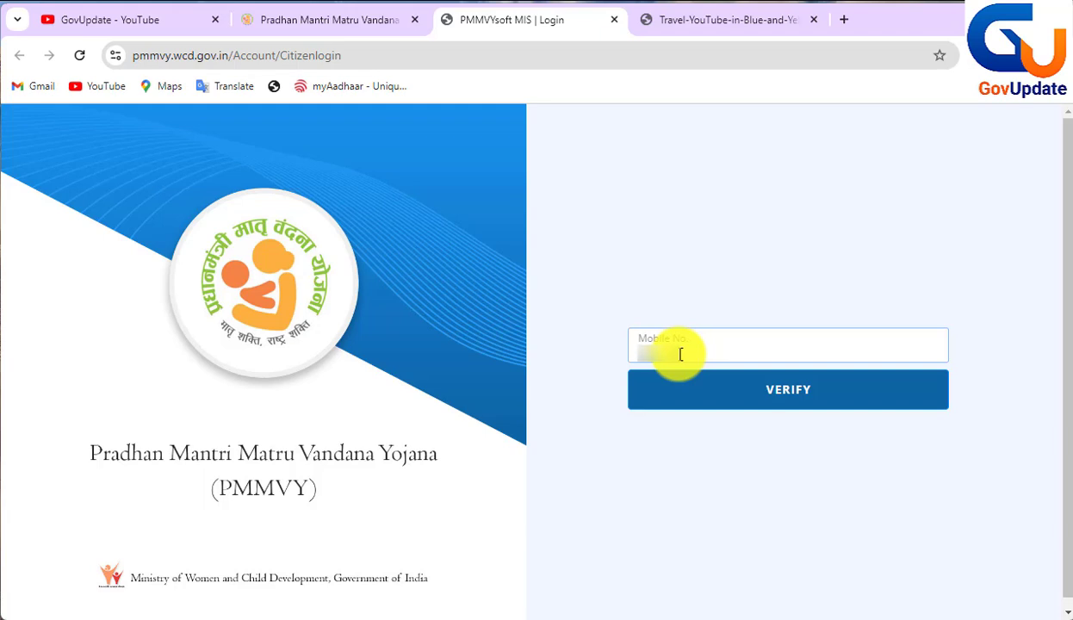
click(680, 382)
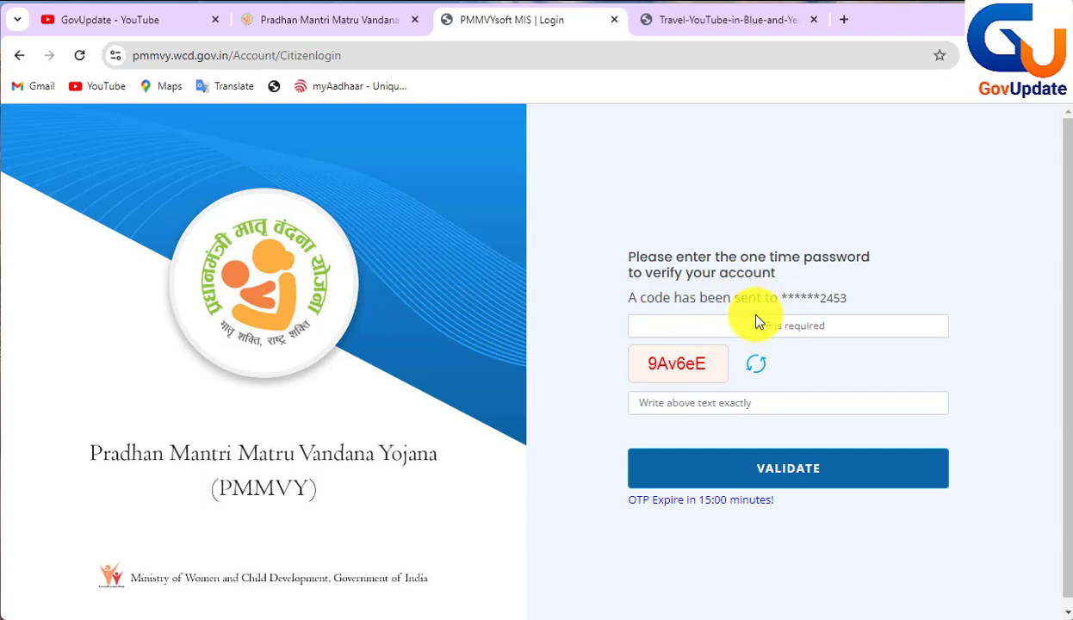
Step: Enter the new one-time password and captcha and validate to log in
click(661, 328)
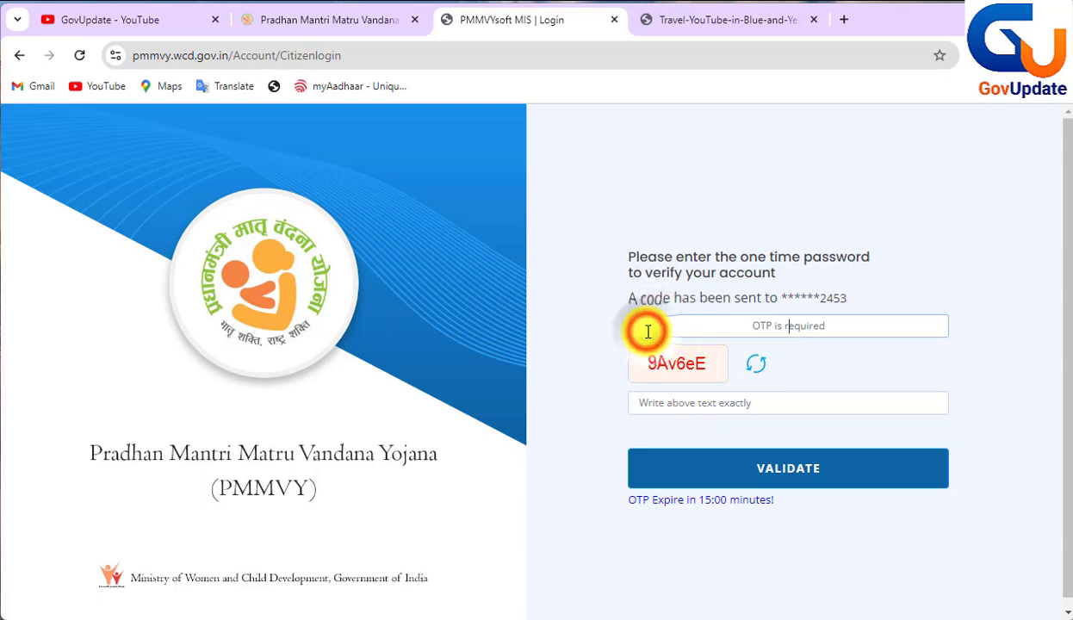
click(647, 331)
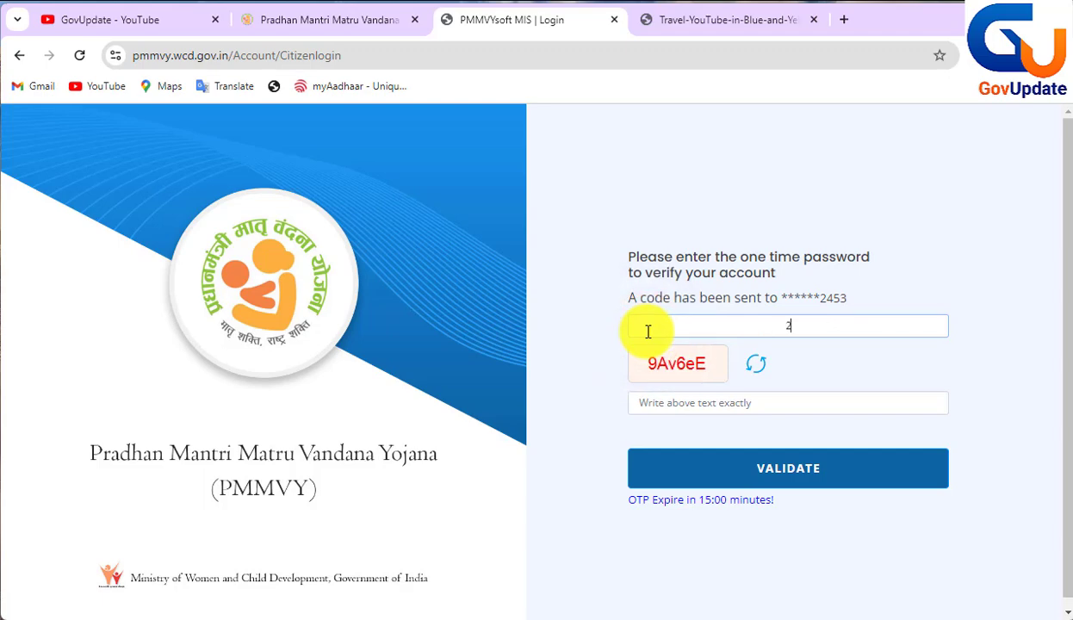
click(736, 401)
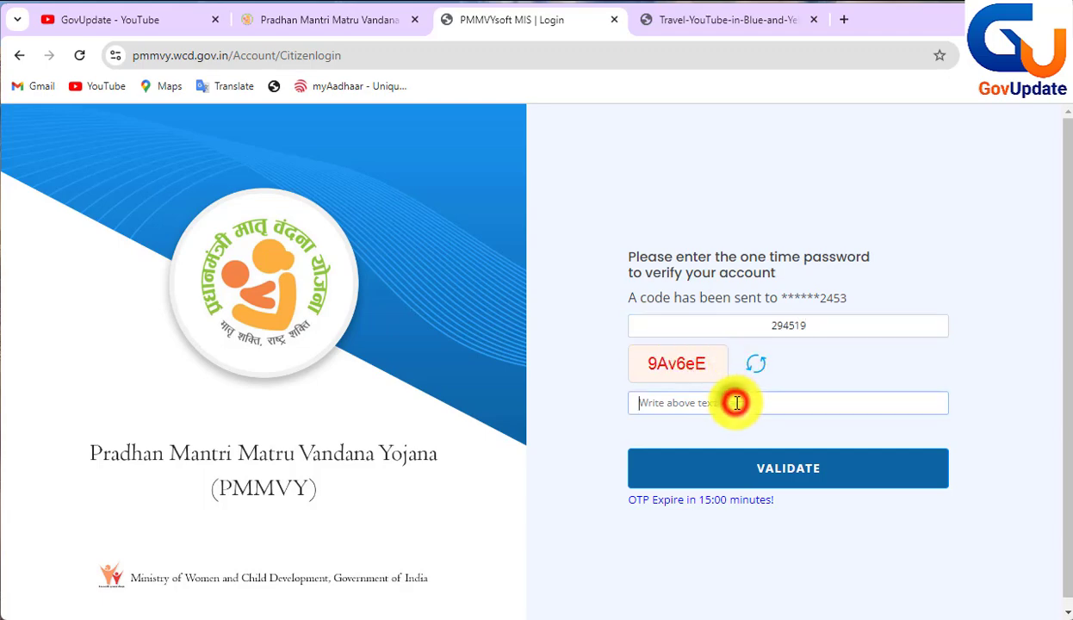
text(9Av6eE)
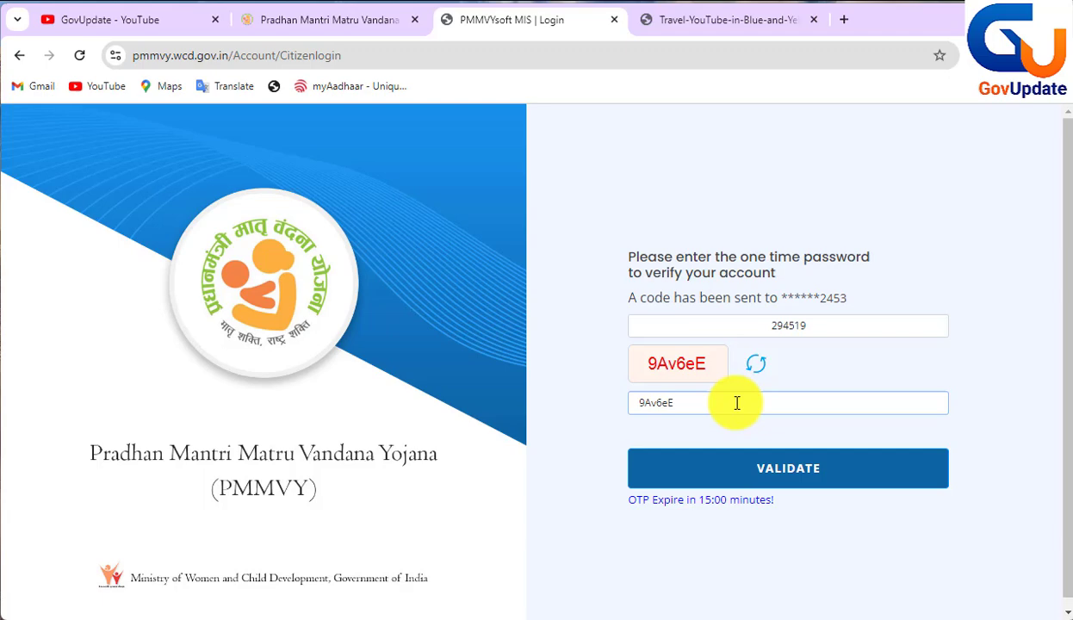
click(751, 465)
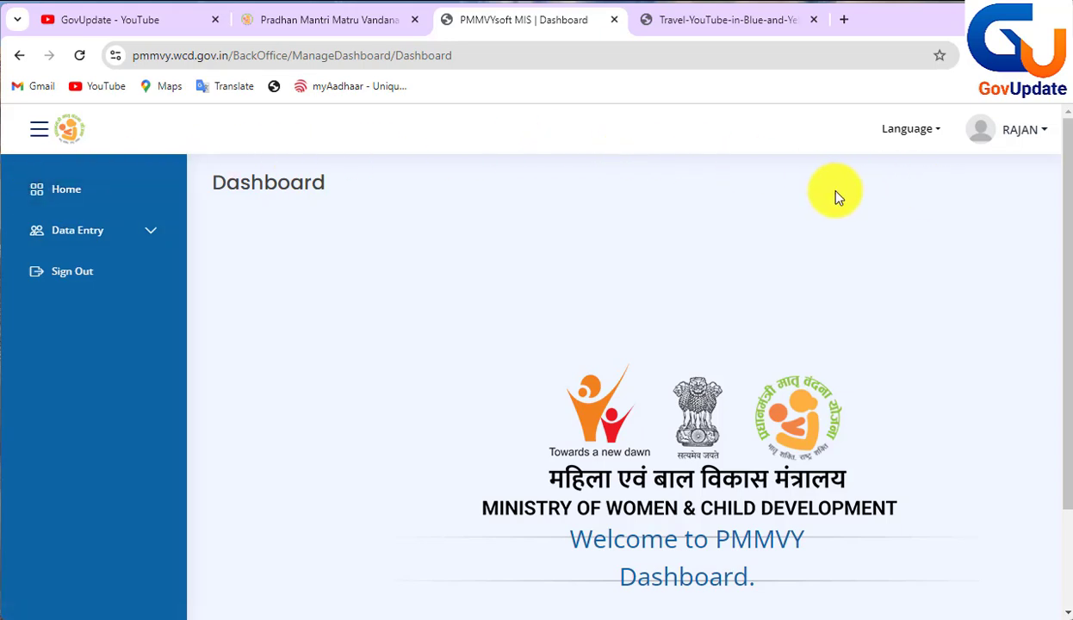
Step: Expand Data Entry in the dashboard's left sidebar
click(44, 242)
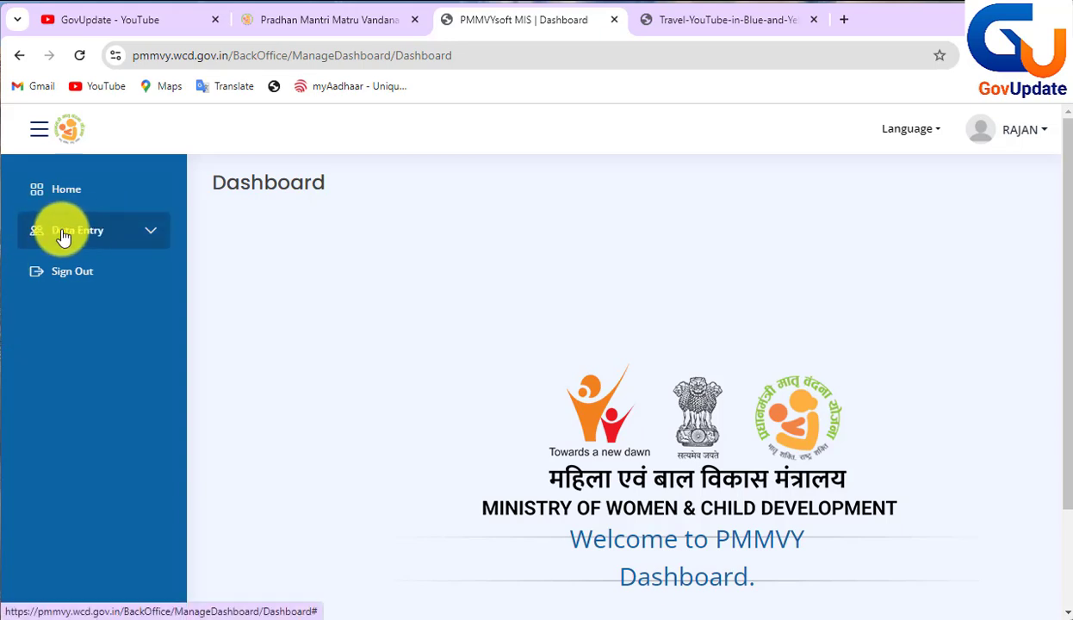
Step: Open Data Entry > Beneficiary Registration and mark the application as for the First Child
click(129, 230)
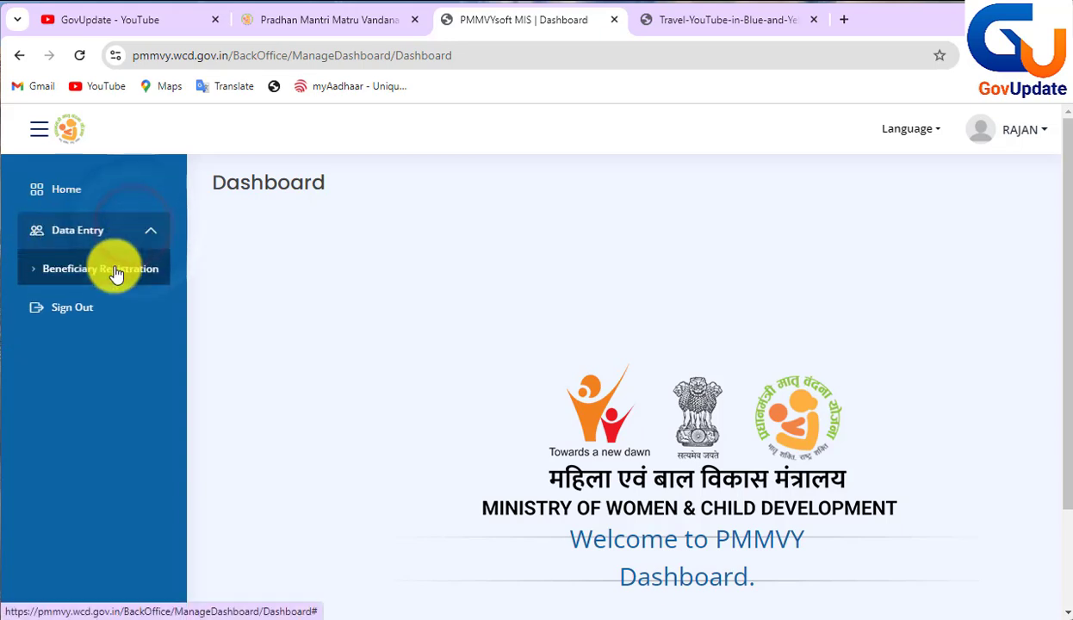
click(50, 277)
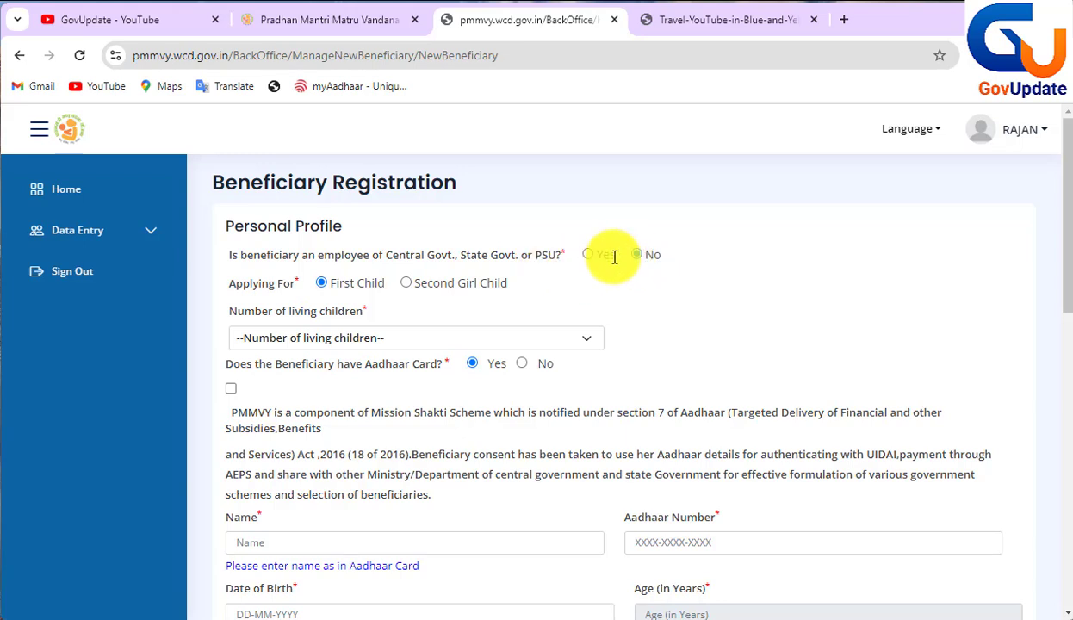
click(321, 284)
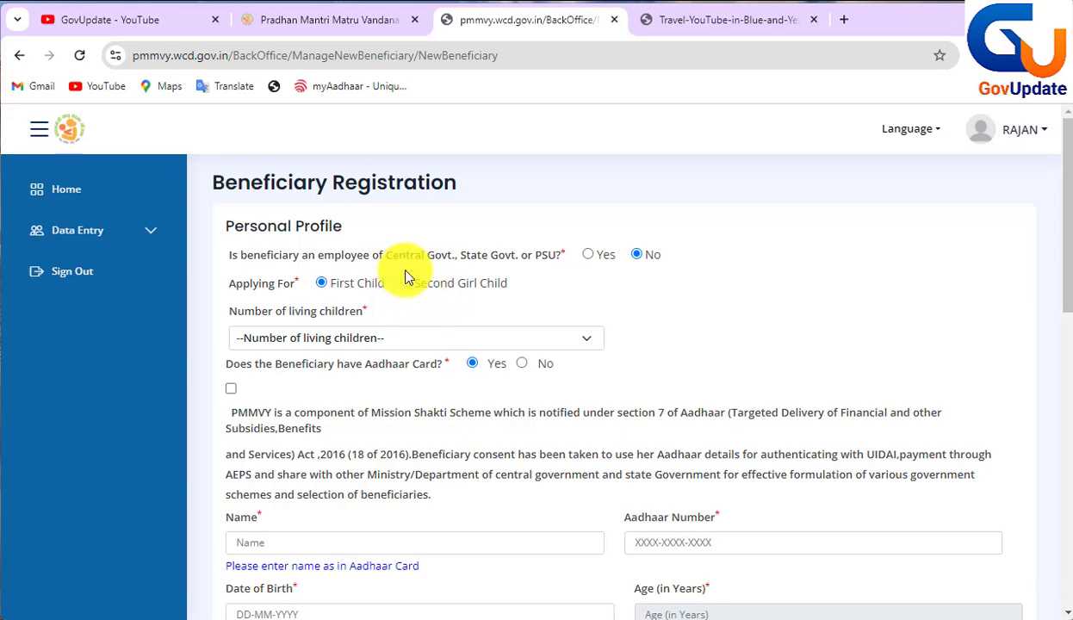
click(303, 342)
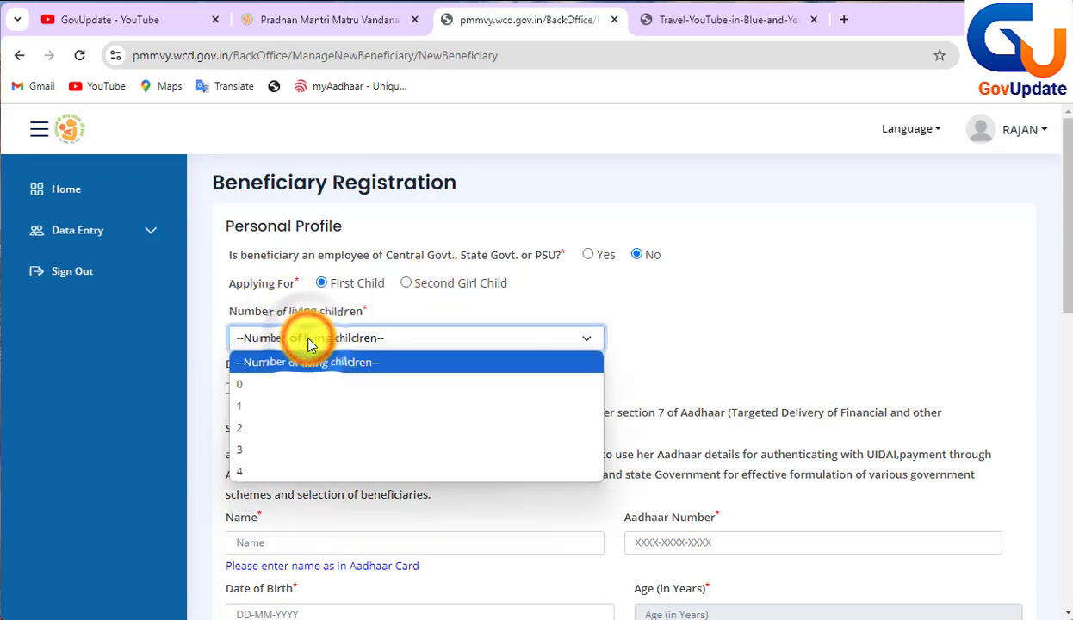
Step: Set number of living children to 1 and tick the Aadhaar consent checkbox
click(250, 414)
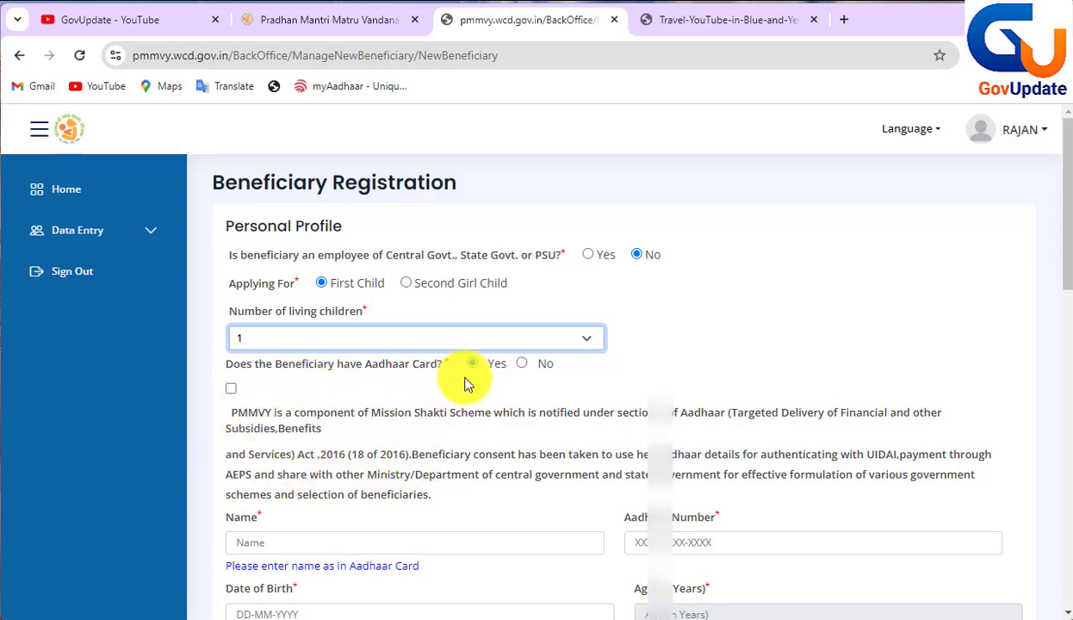
scroll(470, 431, down, 1)
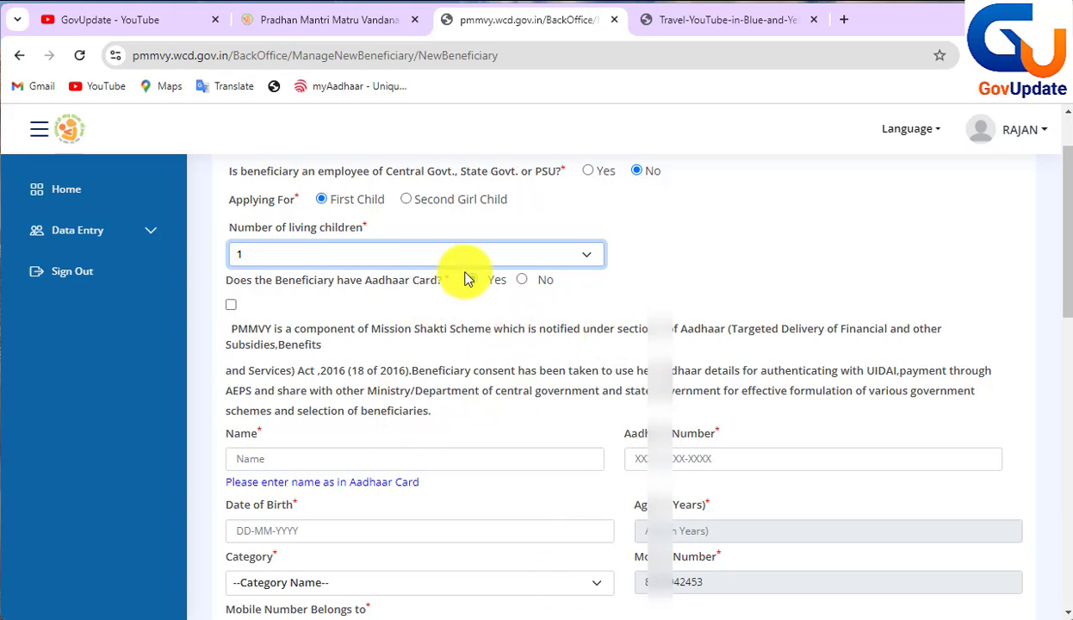
scroll(378, 335, down, 1)
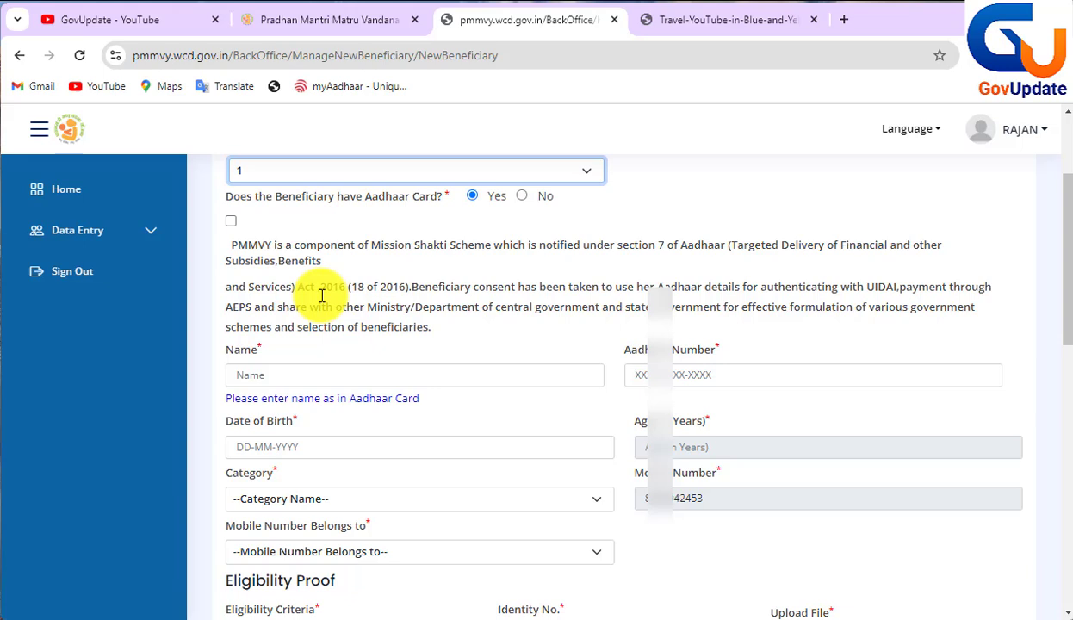
click(231, 221)
scroll(284, 302, down, 1)
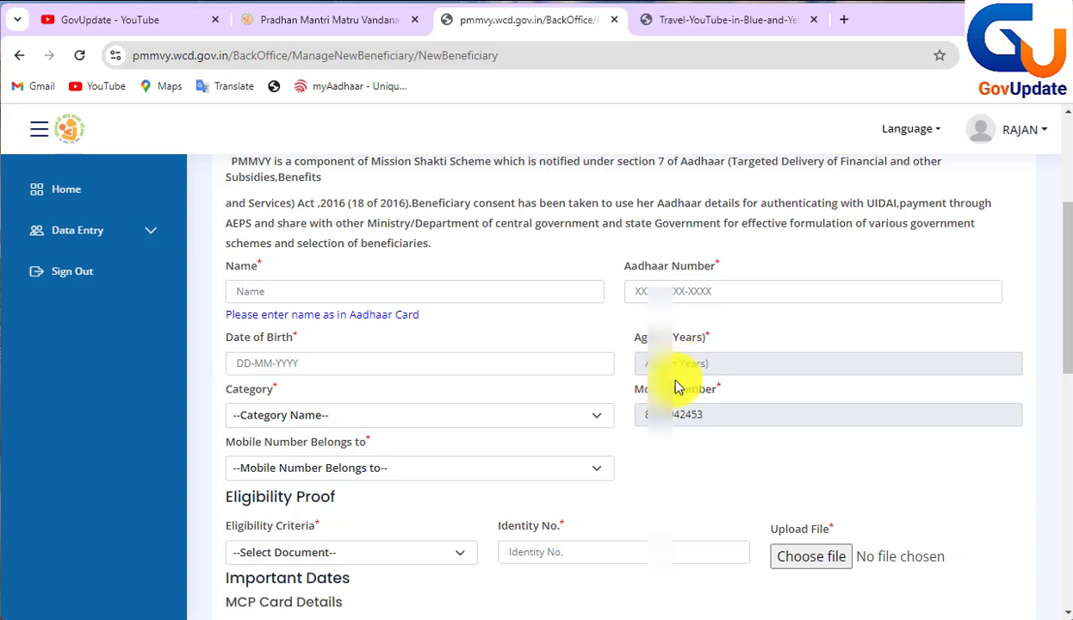
Step: Set Category to OTHERS and Mobile Number Belongs to Father
click(348, 423)
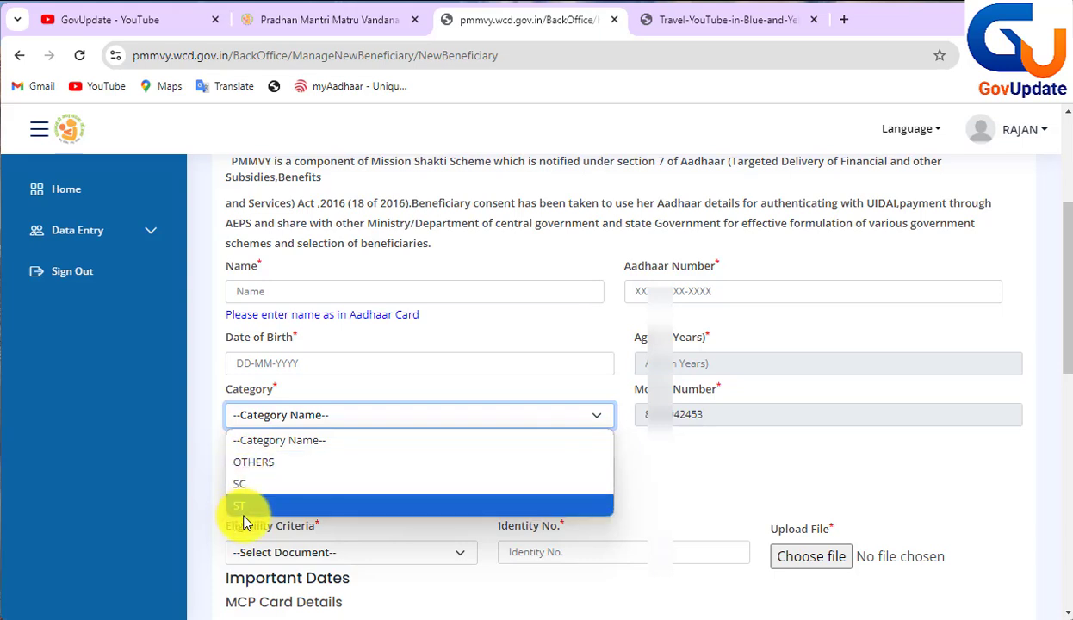
click(245, 463)
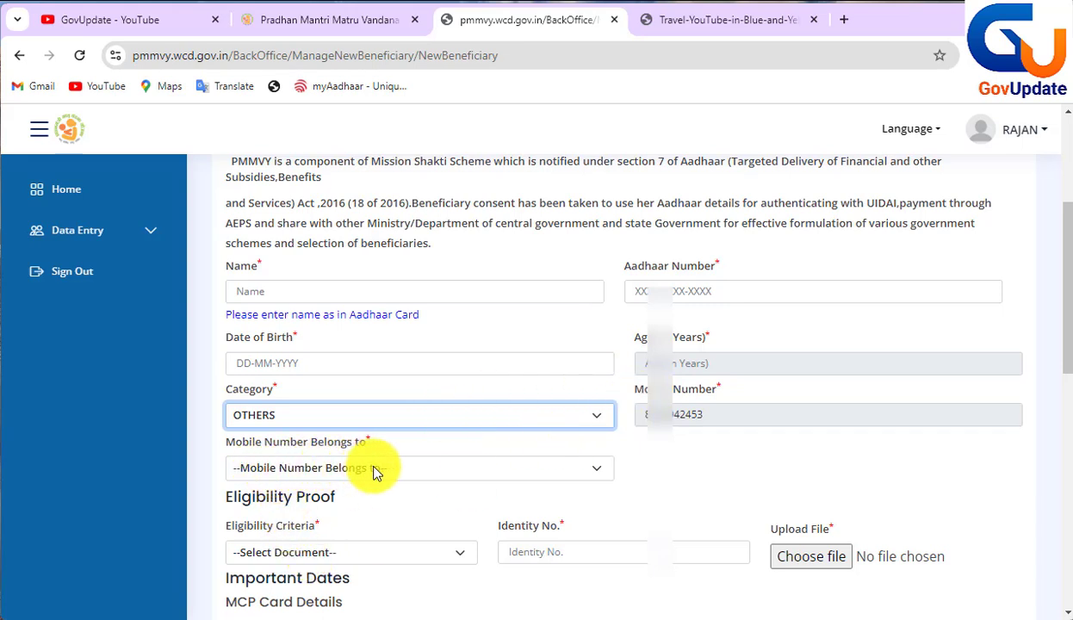
click(432, 470)
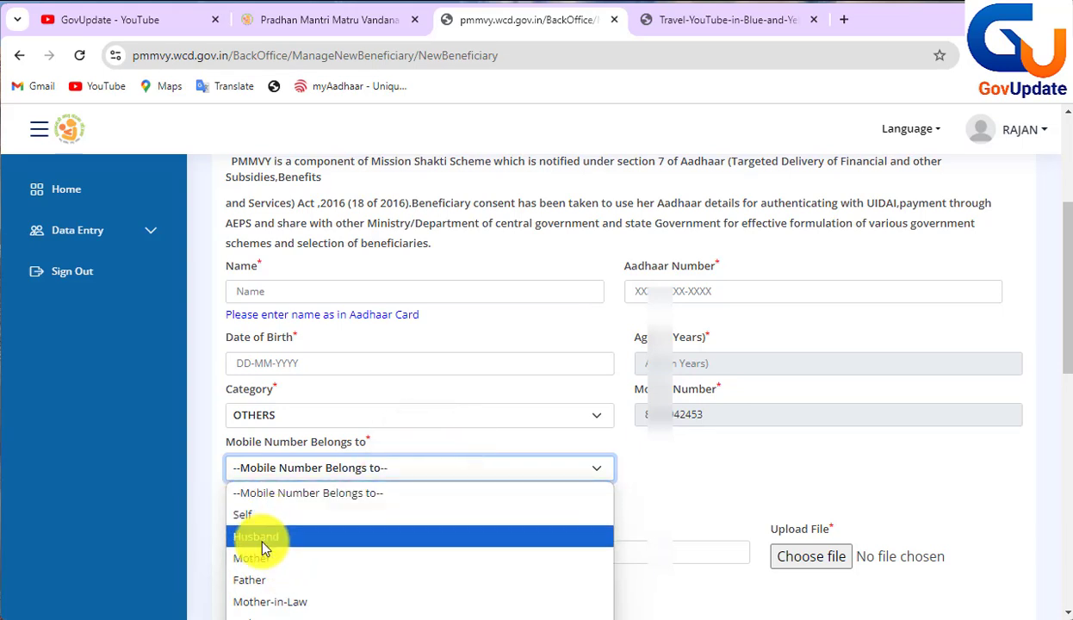
click(253, 585)
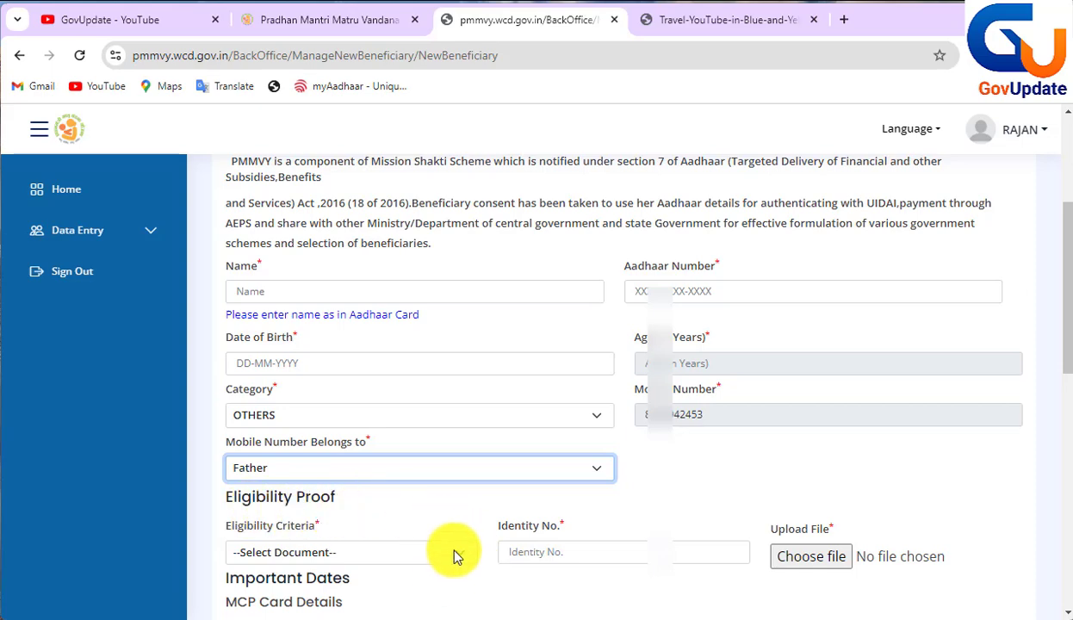
drag(1062, 297, 1033, 398)
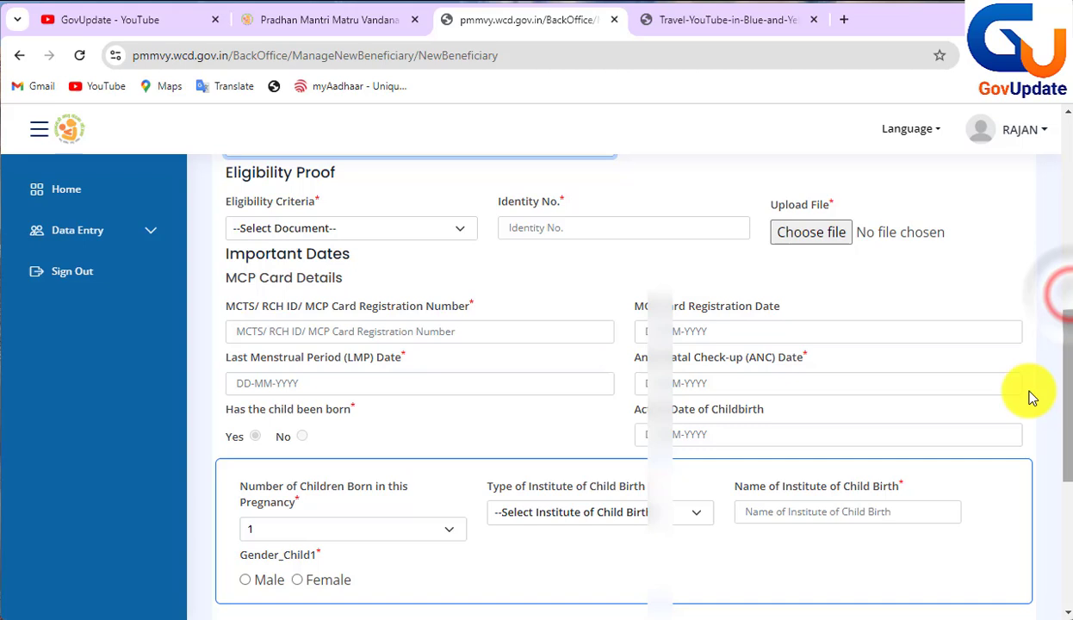
Step: Select 'Women holding E-shram card' in the Eligibility Criteria dropdown
click(378, 230)
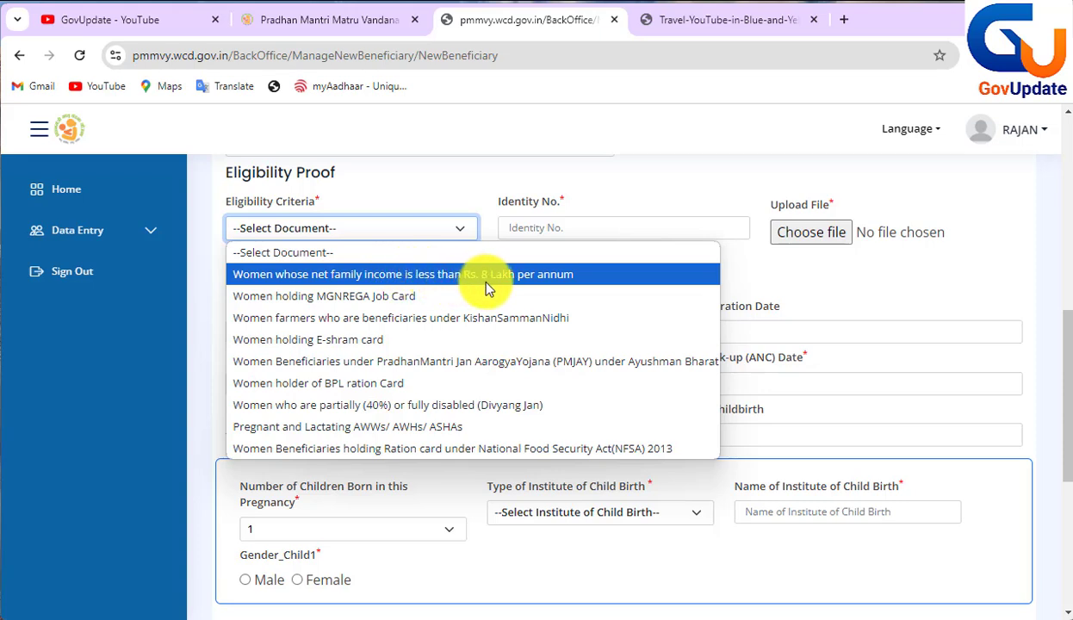
click(277, 348)
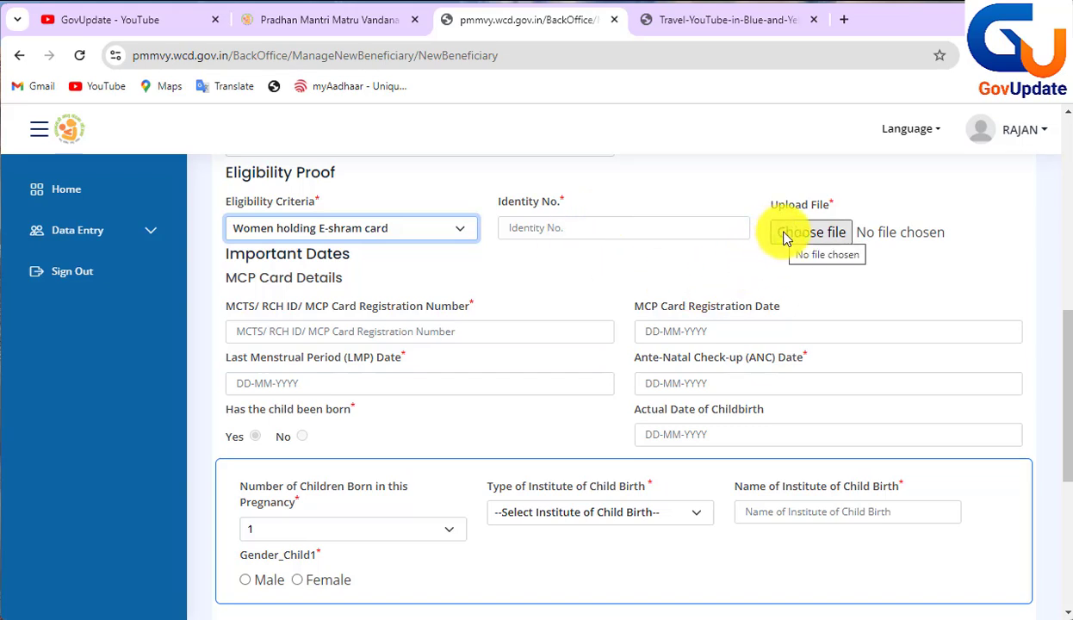
Step: Record 1 child born, Government Hospital as institute type, and Female as Child 1's gender
scroll(740, 267, down, 2)
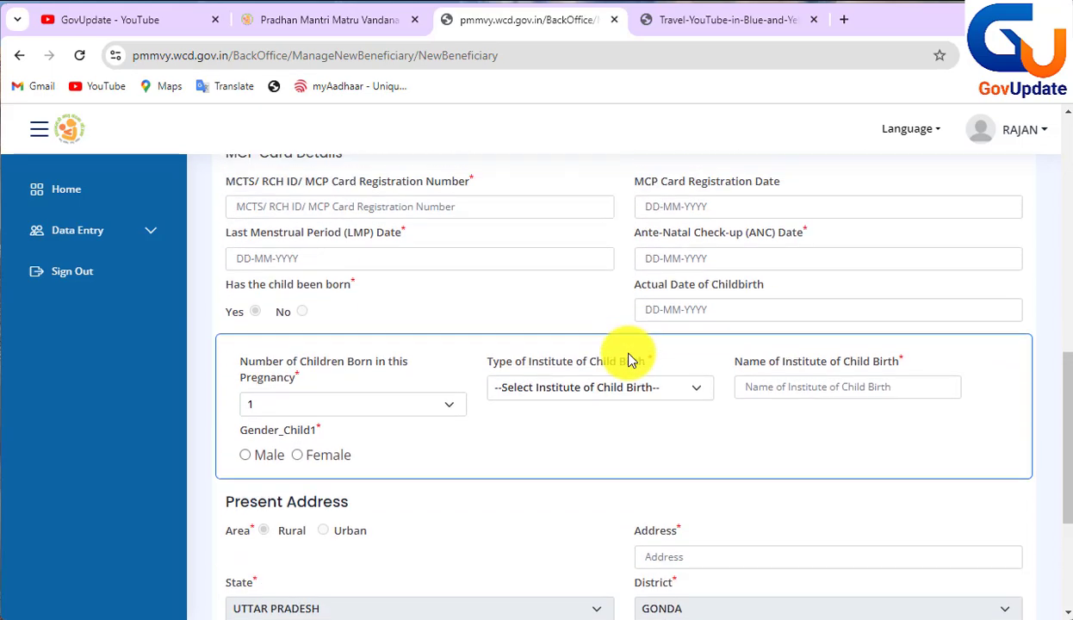
scroll(289, 213, up, 1)
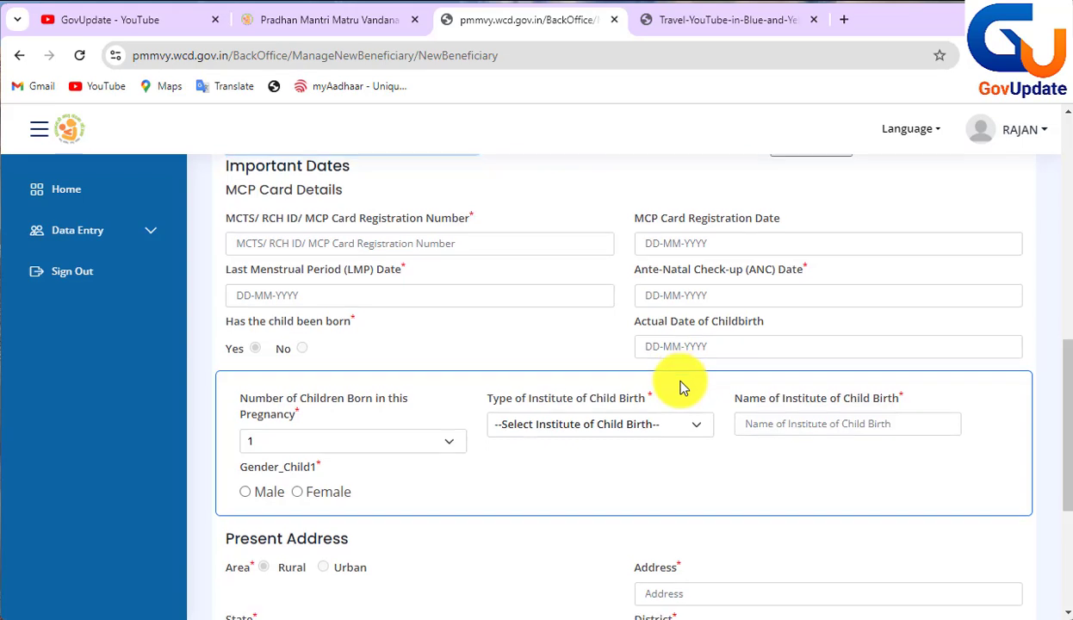
scroll(482, 344, down, 1)
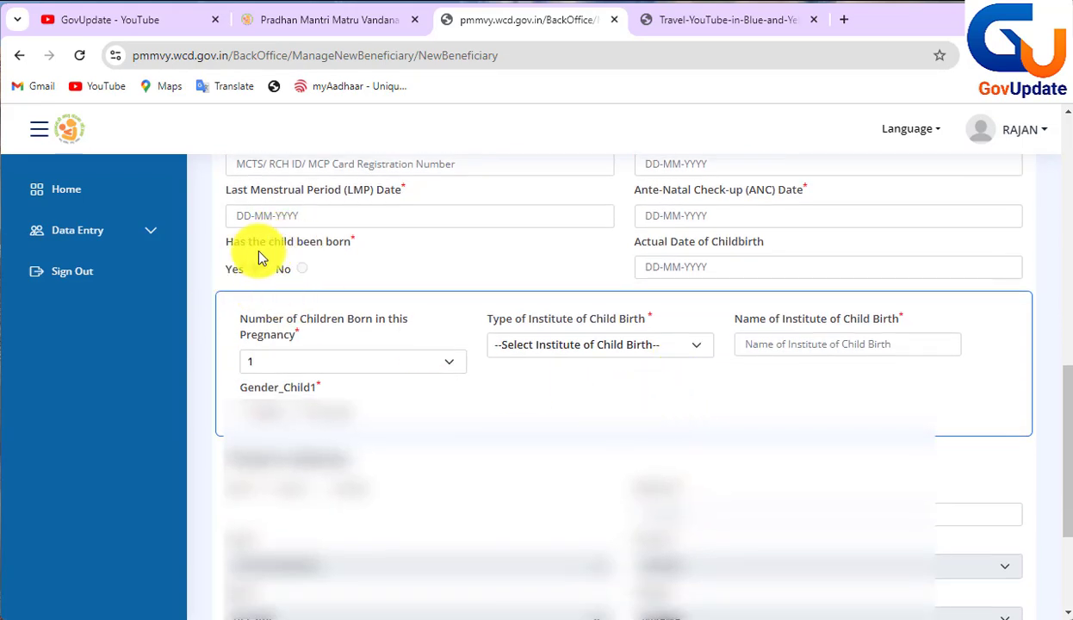
scroll(344, 345, down, 1)
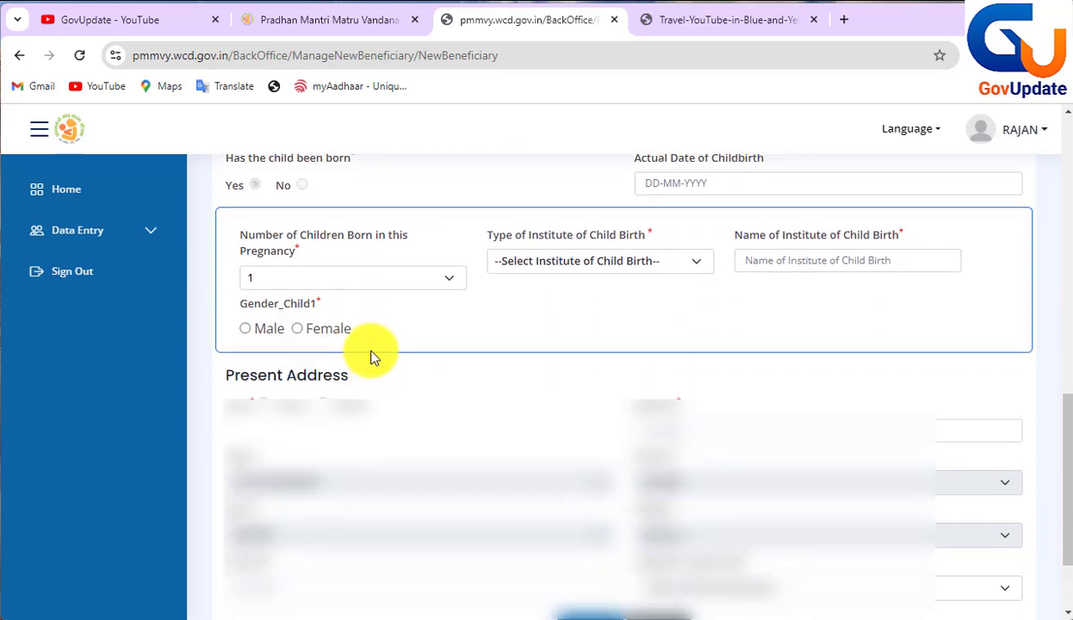
click(437, 278)
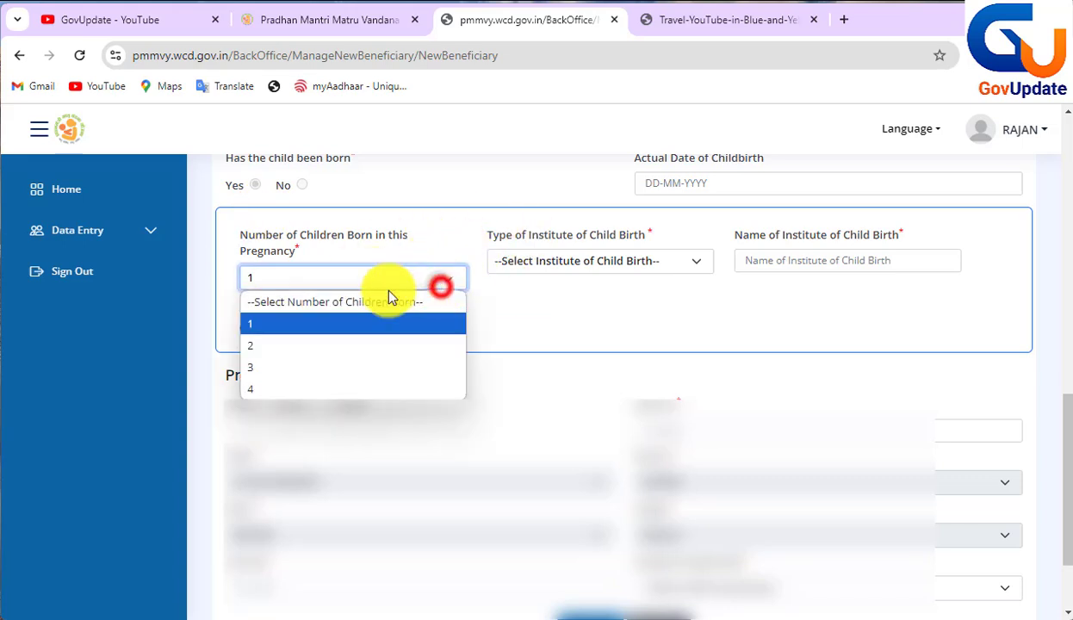
click(278, 325)
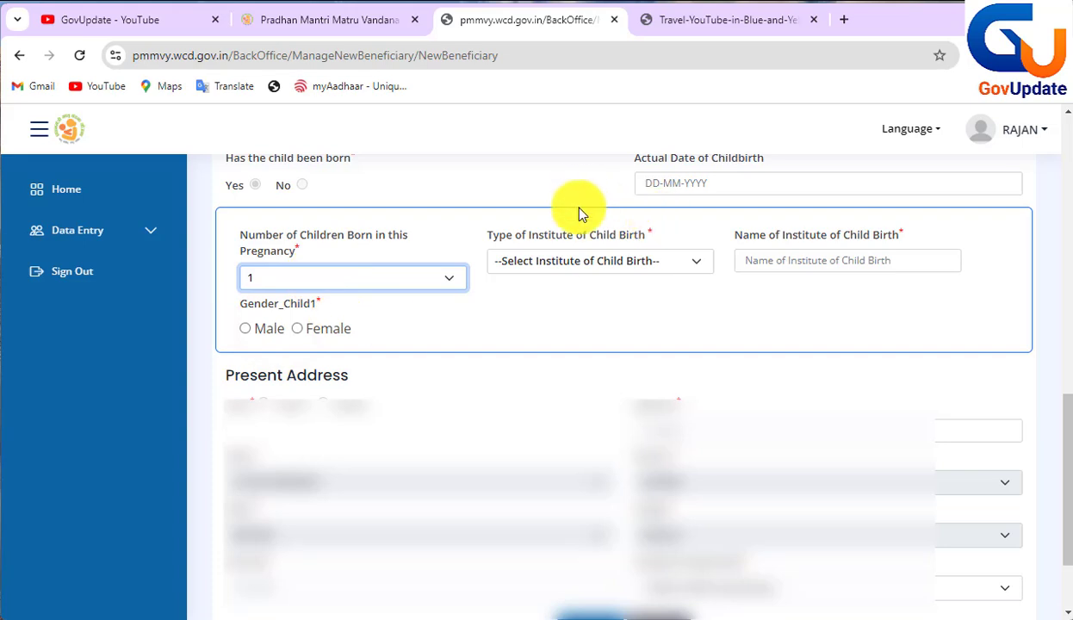
click(675, 263)
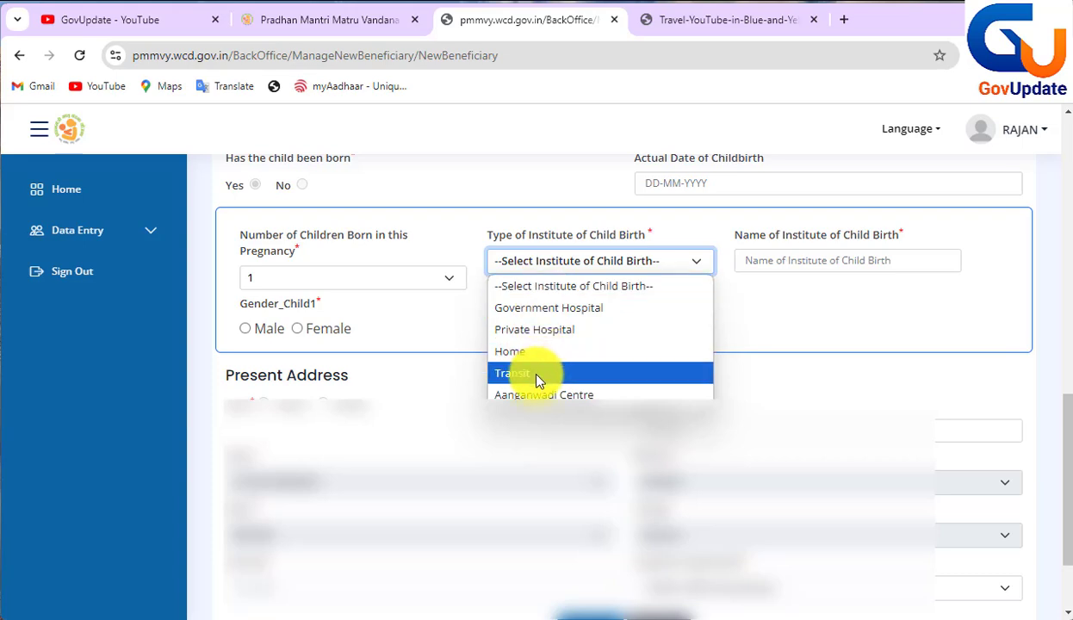
click(527, 307)
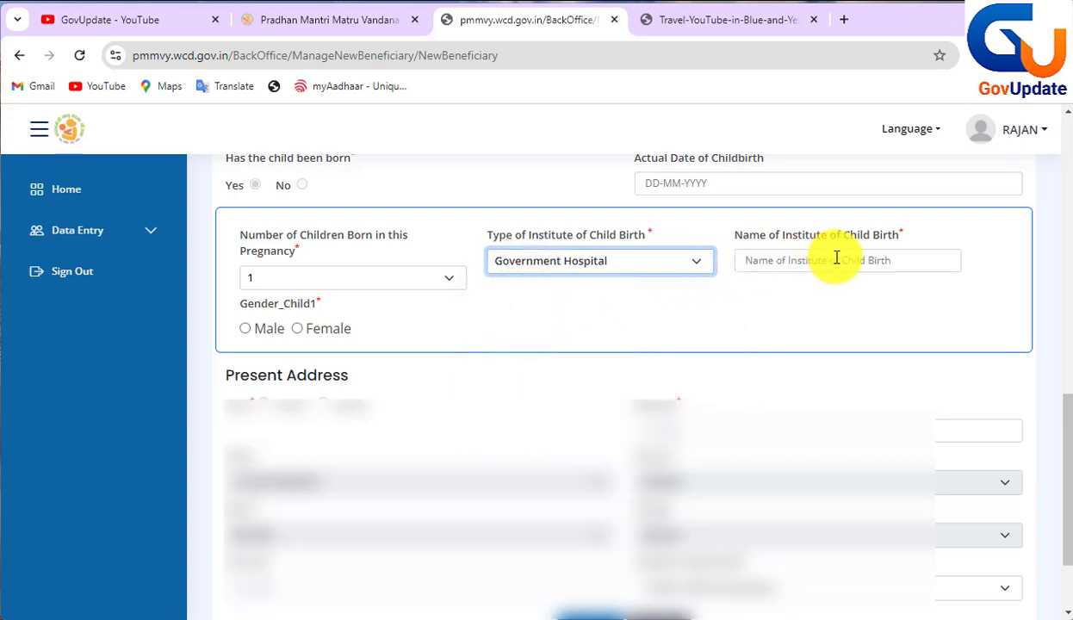
click(296, 329)
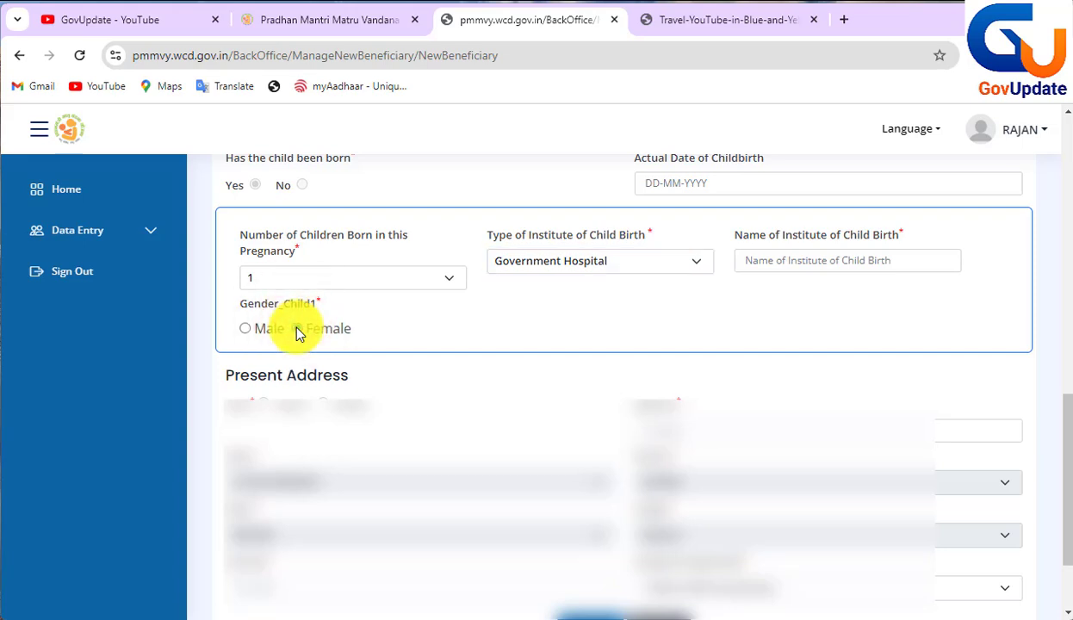
scroll(483, 379, down, 3)
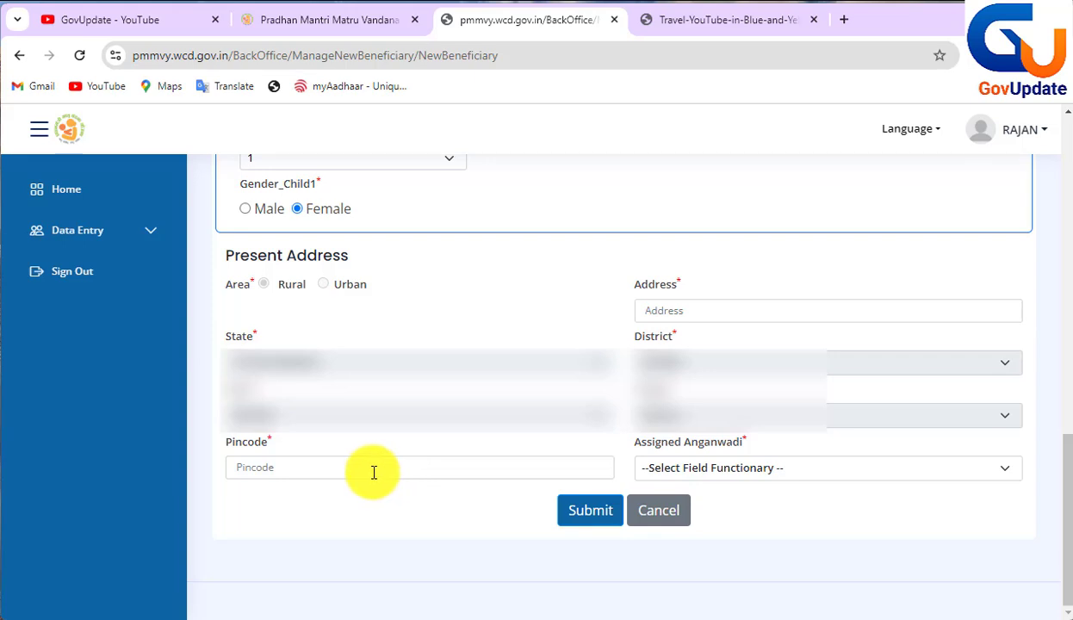
Step: Assign the DIDISIYAKALAN 5 Anganwadi centre, then switch to the GovUpdate YouTube videos page
click(702, 469)
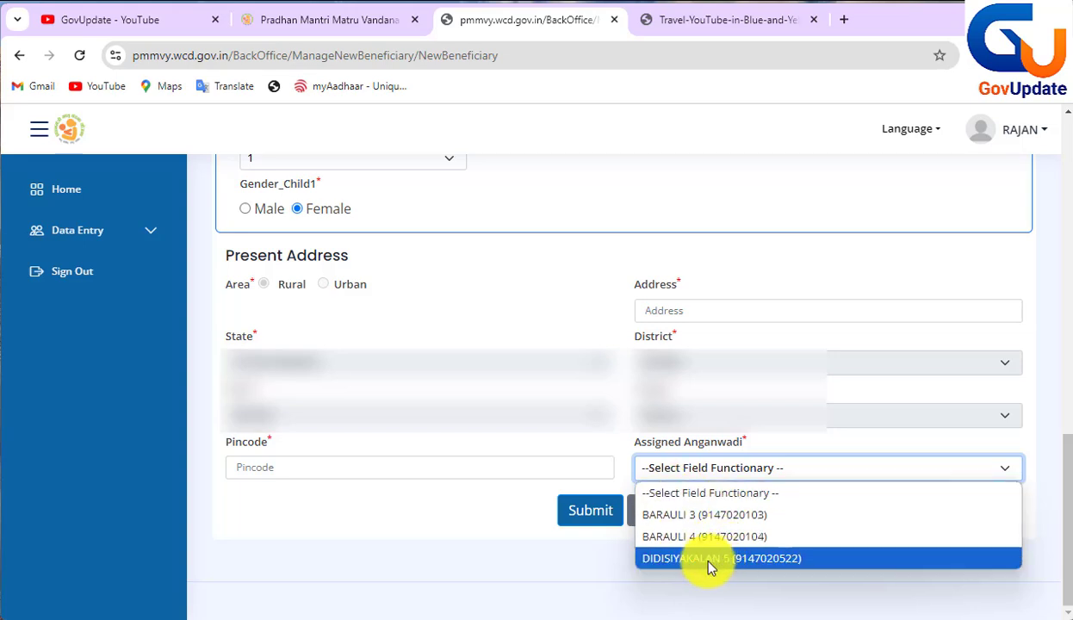
click(699, 559)
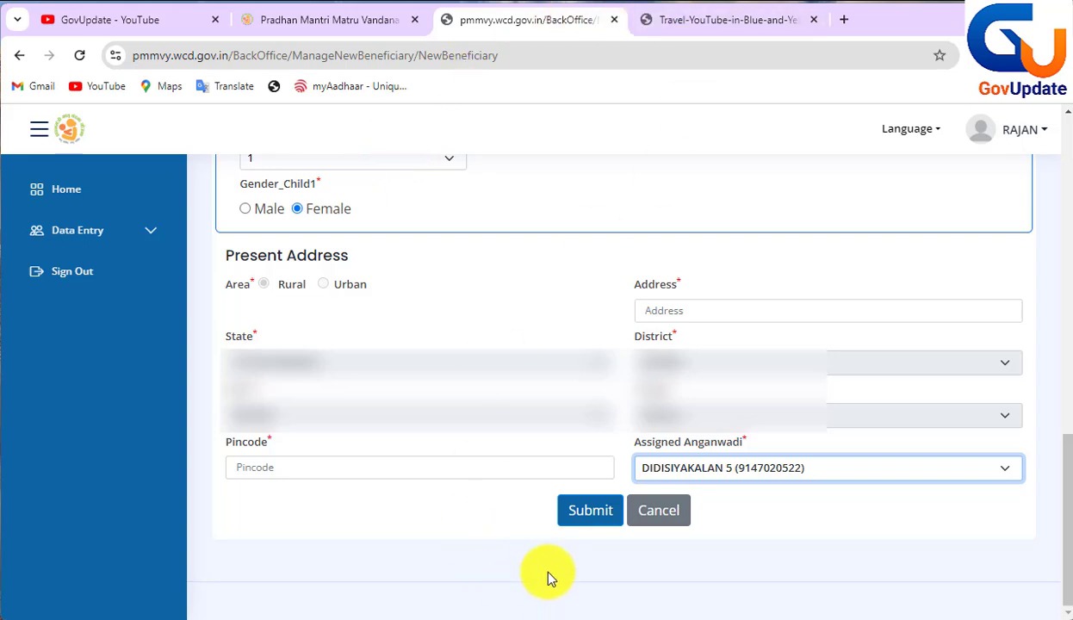
click(693, 20)
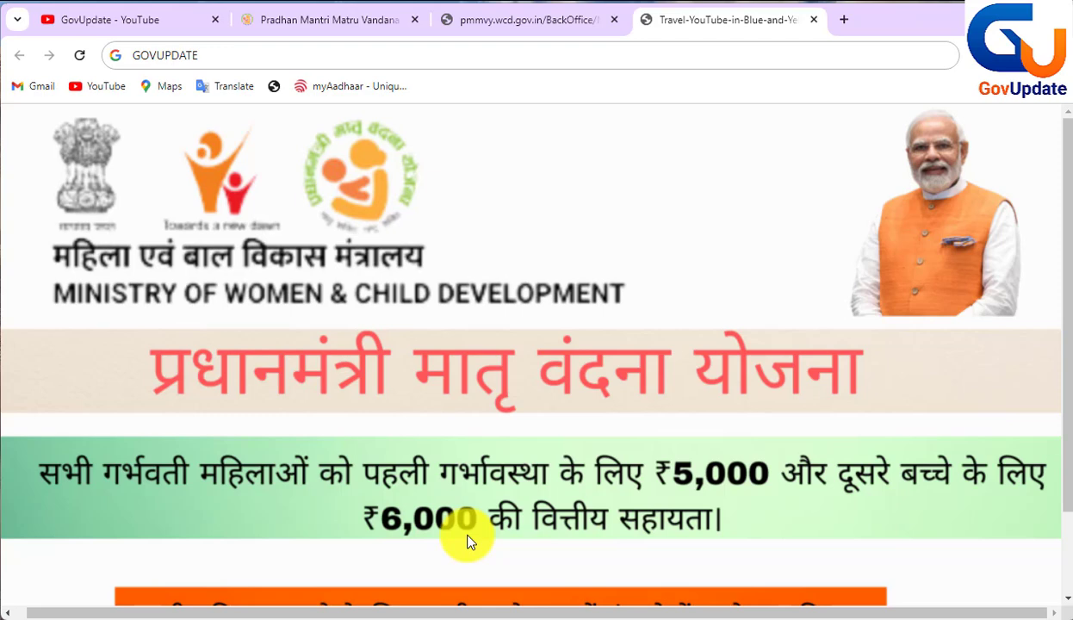
click(128, 19)
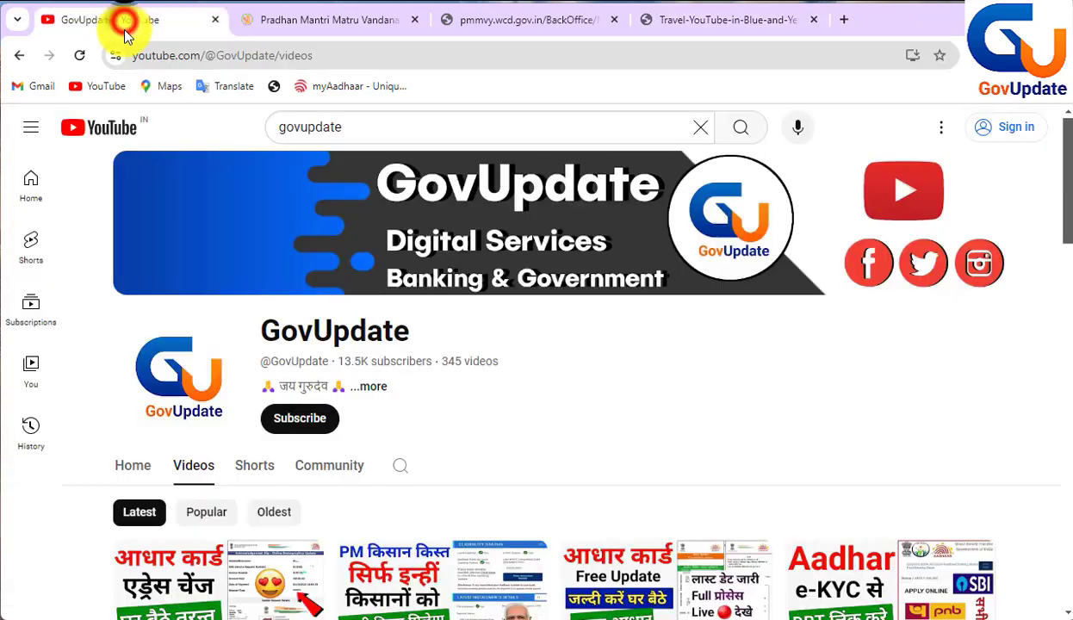